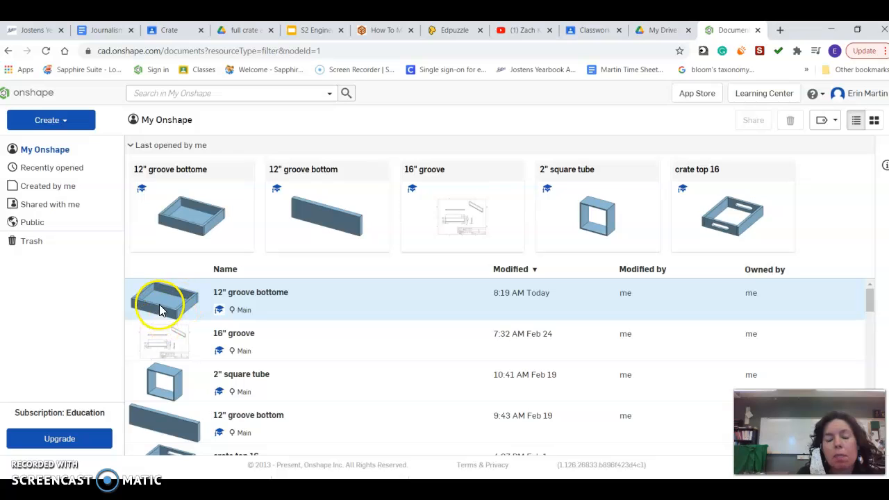
Open the 12" groove bottome document, view its part studio and drawing, and return to Assembly 1
click(244, 300)
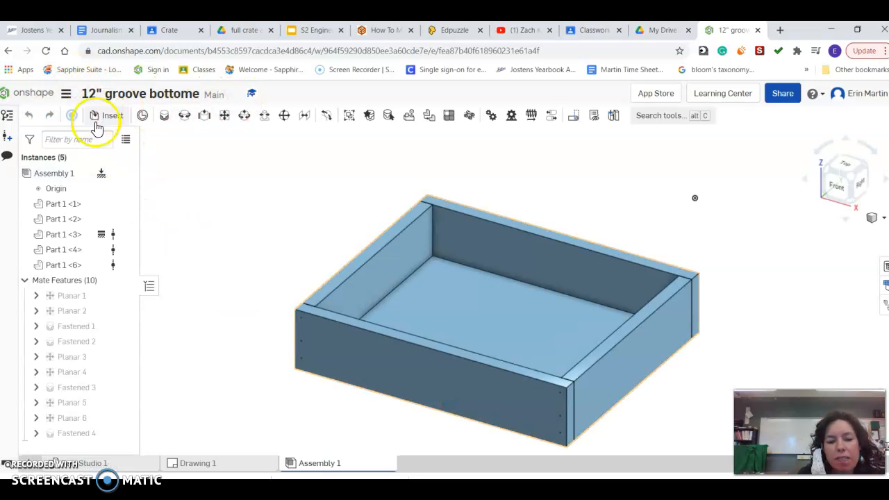
click(87, 463)
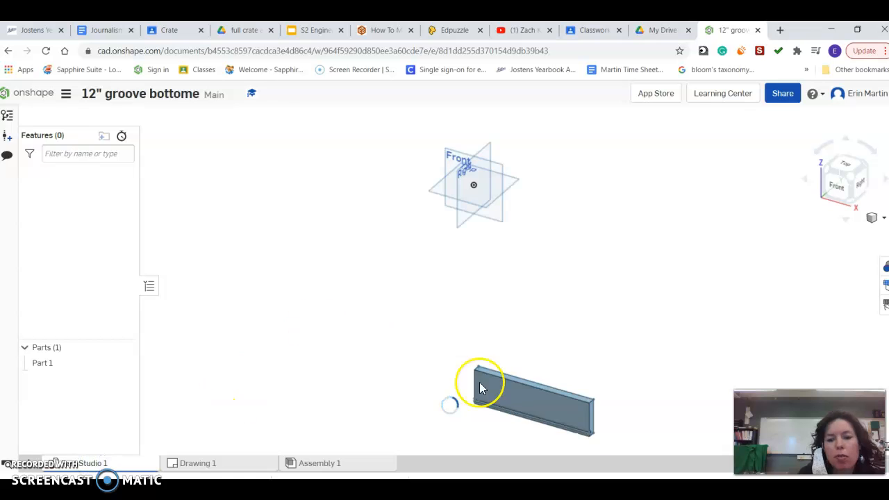
click(214, 466)
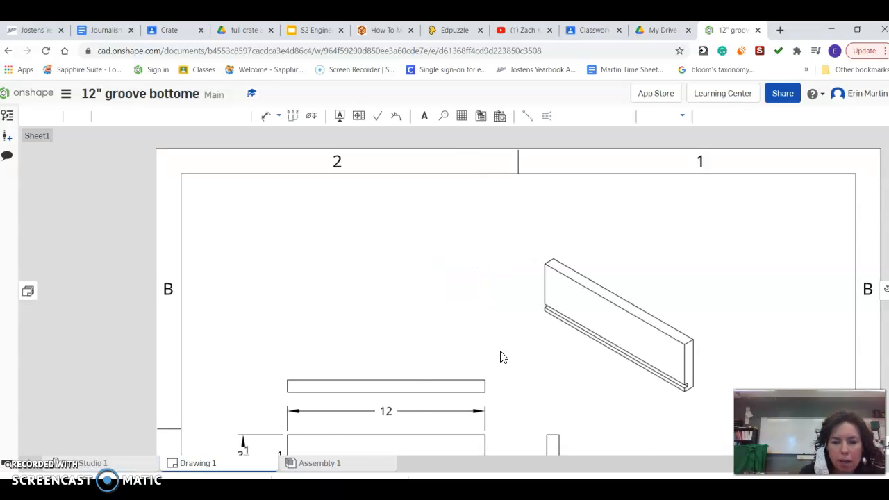
click(316, 471)
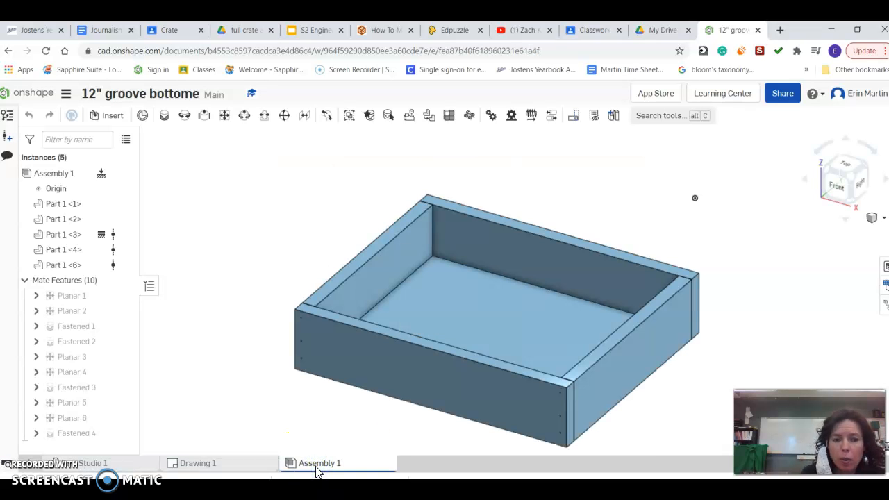
Insert four copies of Part 1 from the Stile document in My Onshape and move one clear of the crate
click(111, 118)
click(227, 163)
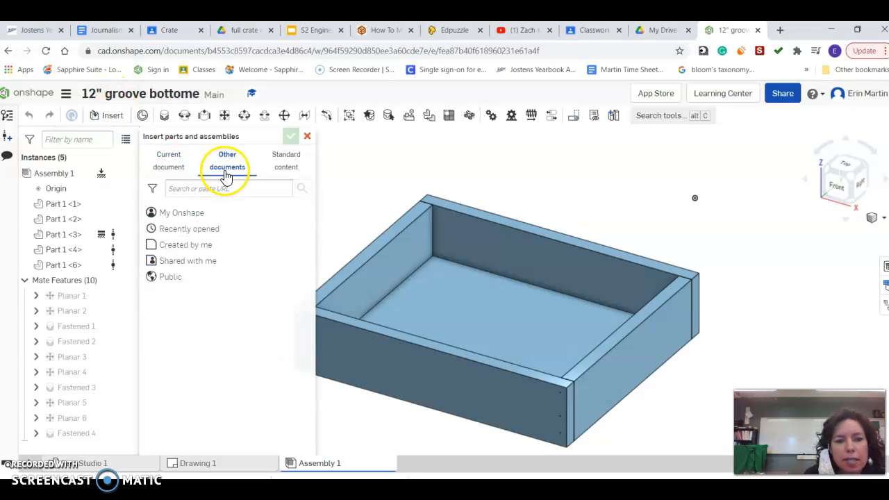
click(198, 217)
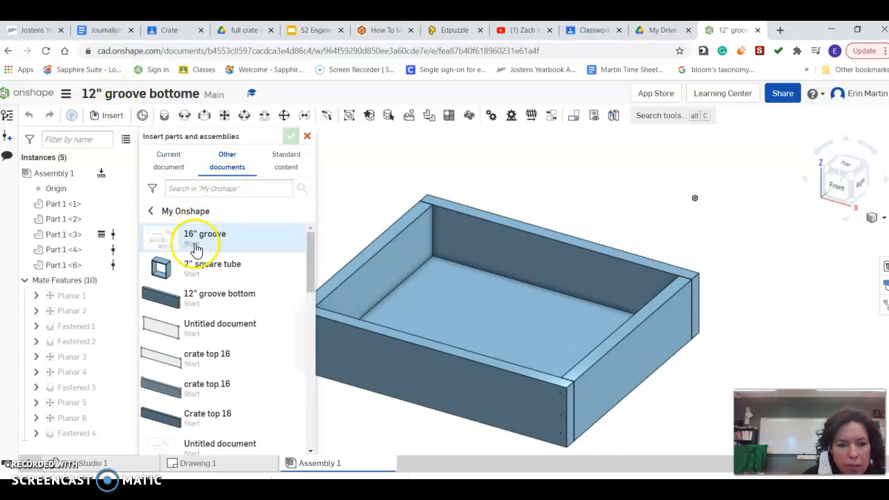
scroll(228, 303, down, 1)
scroll(227, 303, down, 5)
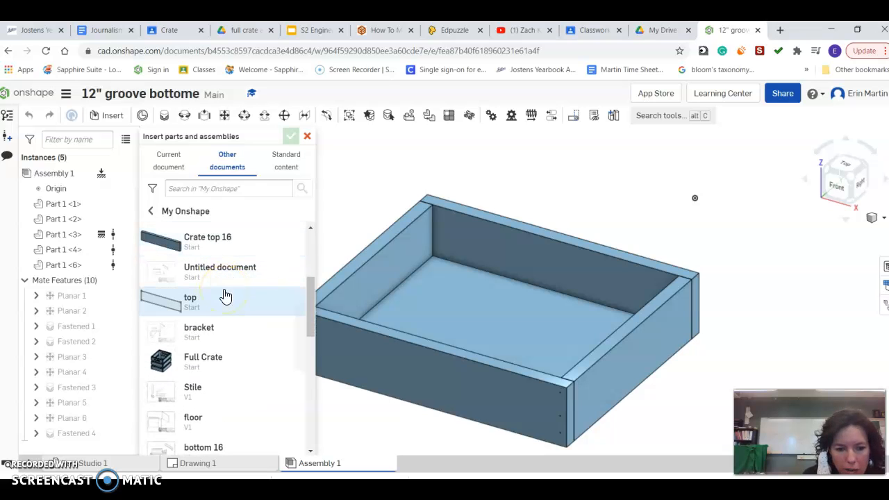
click(171, 395)
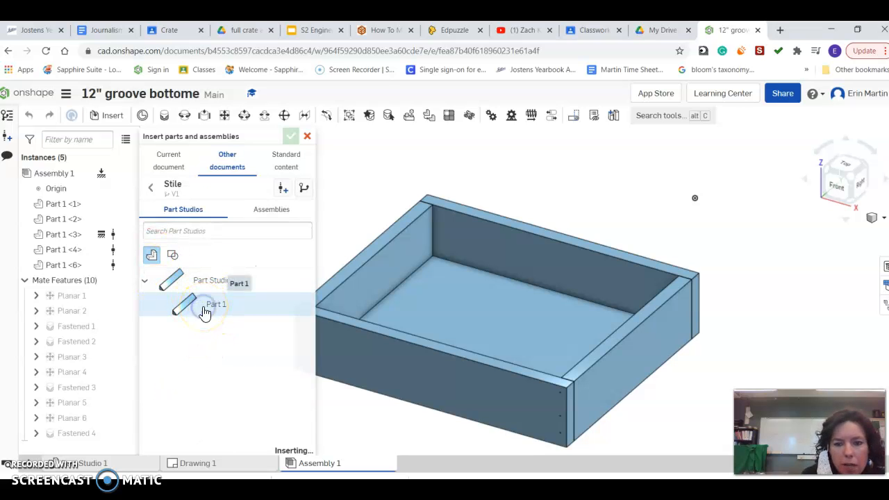
click(593, 182)
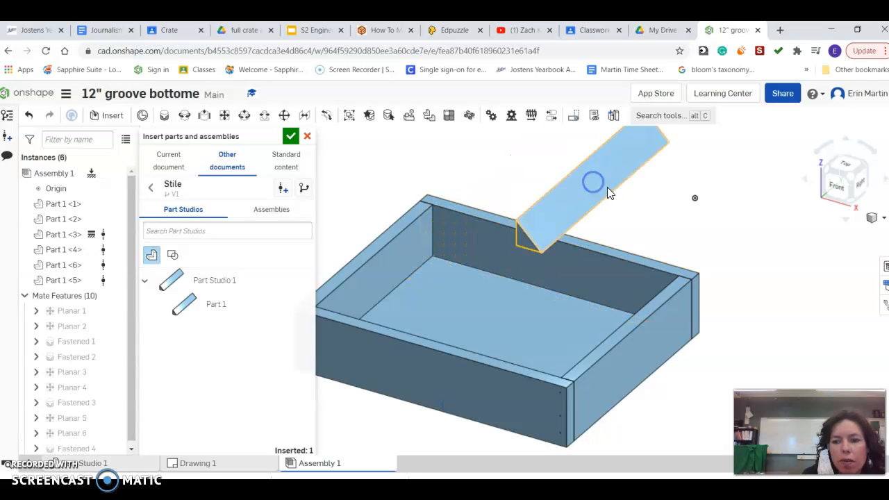
click(238, 305)
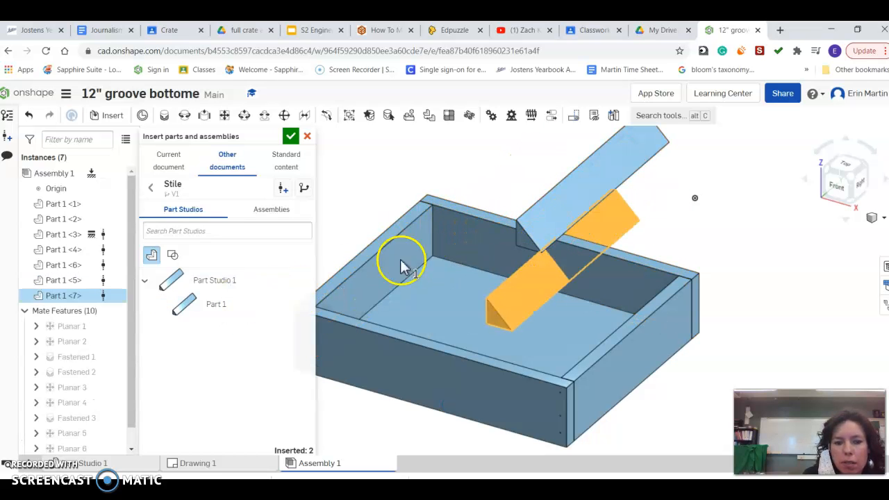
click(213, 300)
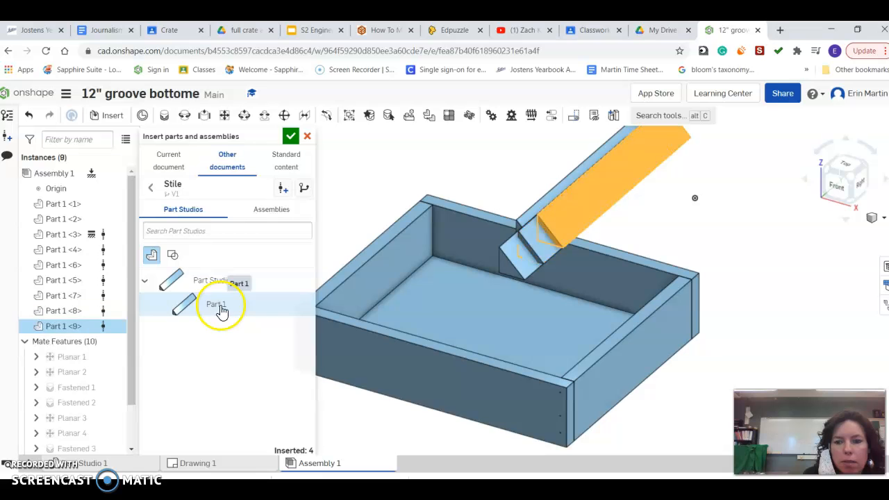
click(290, 136)
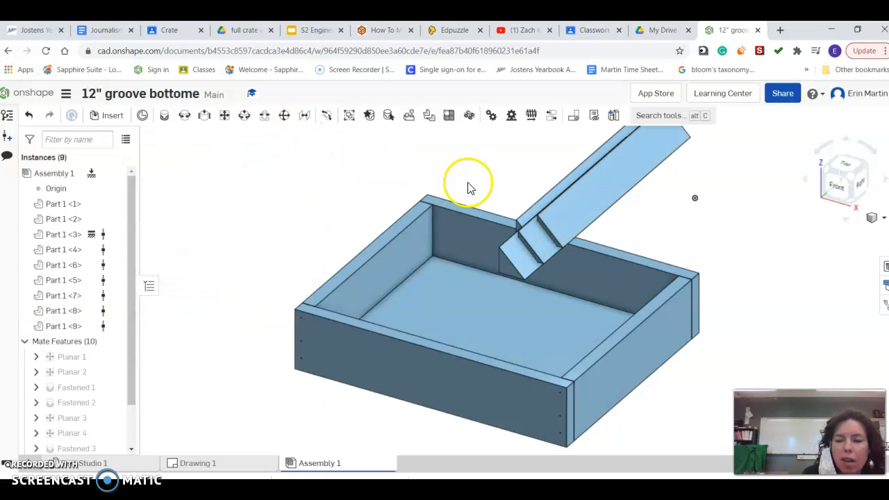
drag(587, 202, 298, 212)
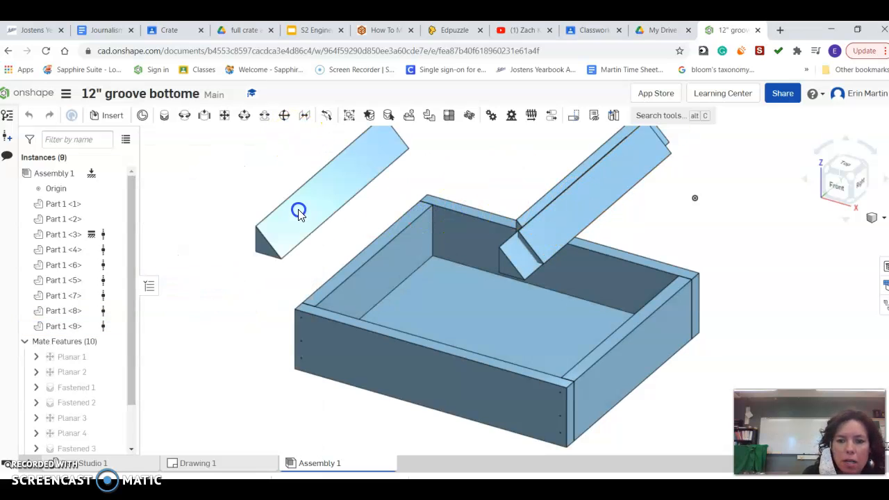
scroll(406, 268, down, 2)
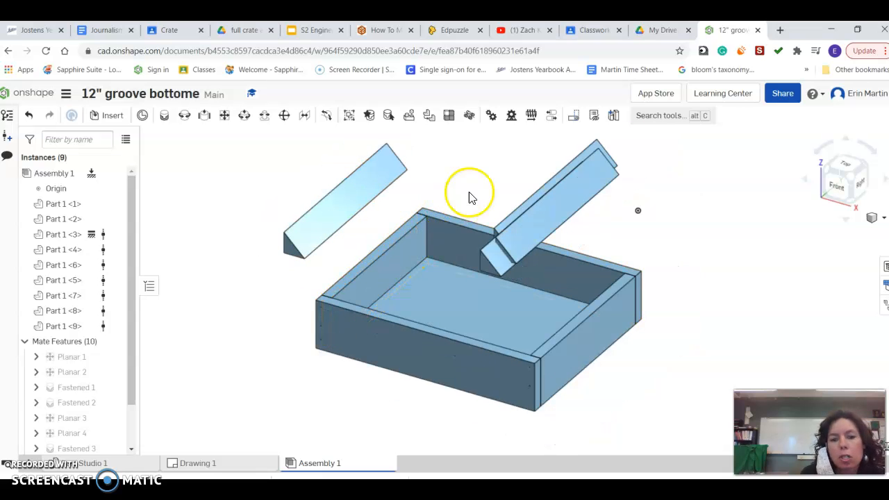
Try to attach the separated stile's triangular end face to the crate floor with a planar mate
click(225, 116)
scroll(254, 240, up, 3)
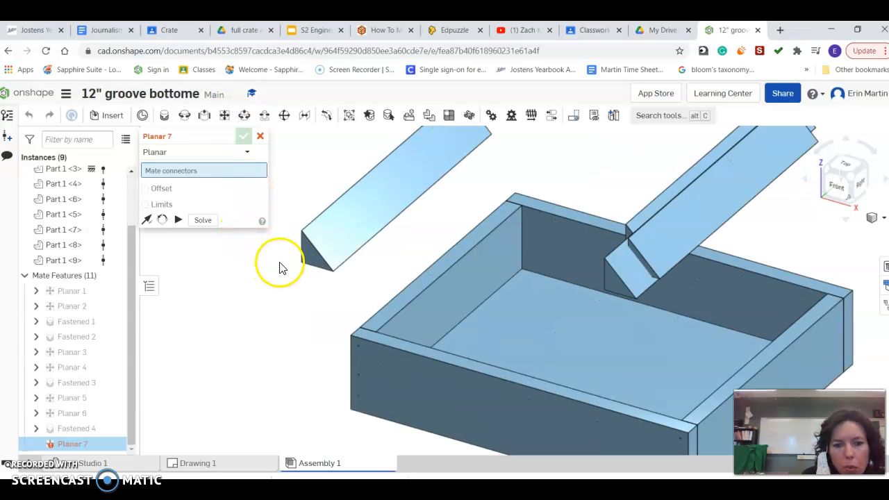
scroll(329, 261, up, 3)
click(355, 254)
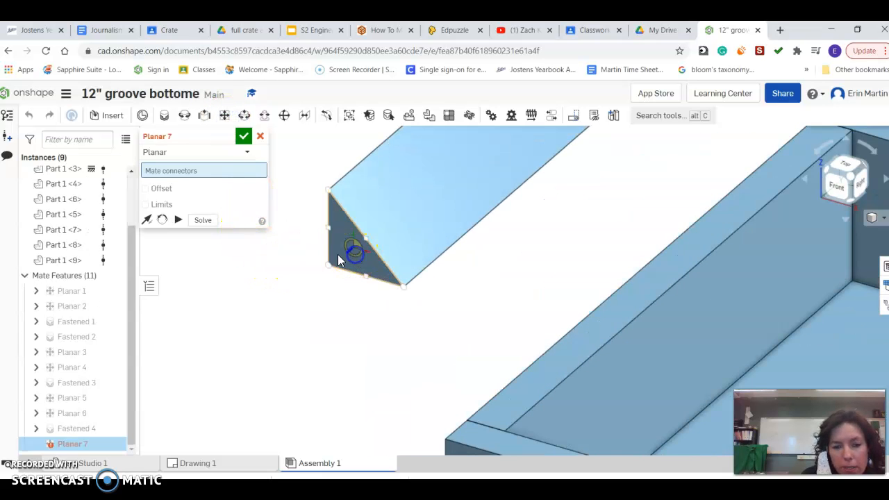
scroll(337, 254, down, 3)
click(462, 290)
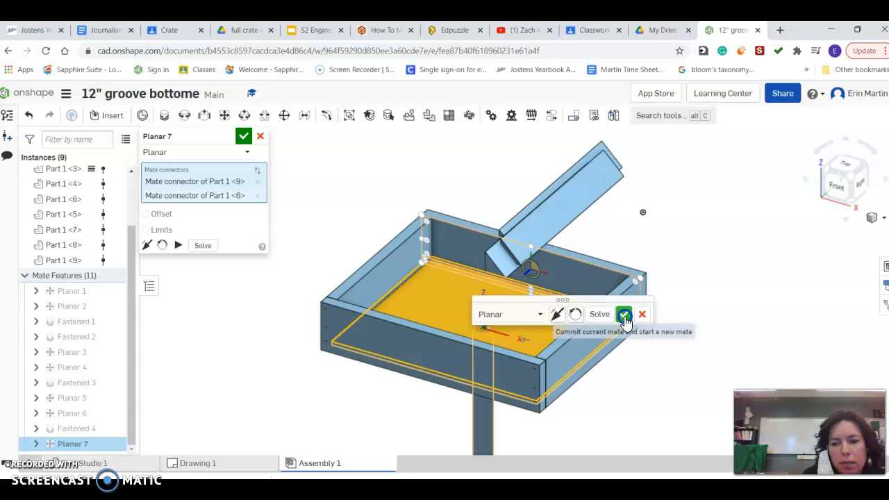
click(624, 314)
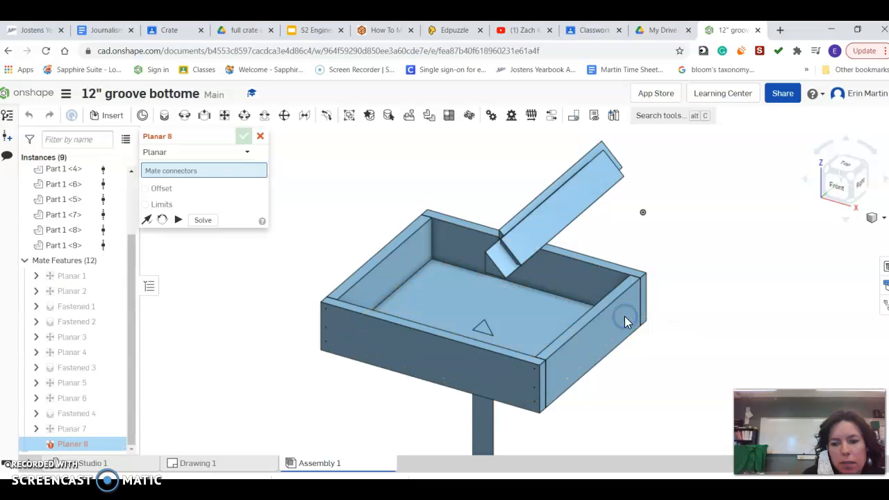
click(261, 137)
Try to rotate the mated stile so that it points up from the crate floor
click(482, 427)
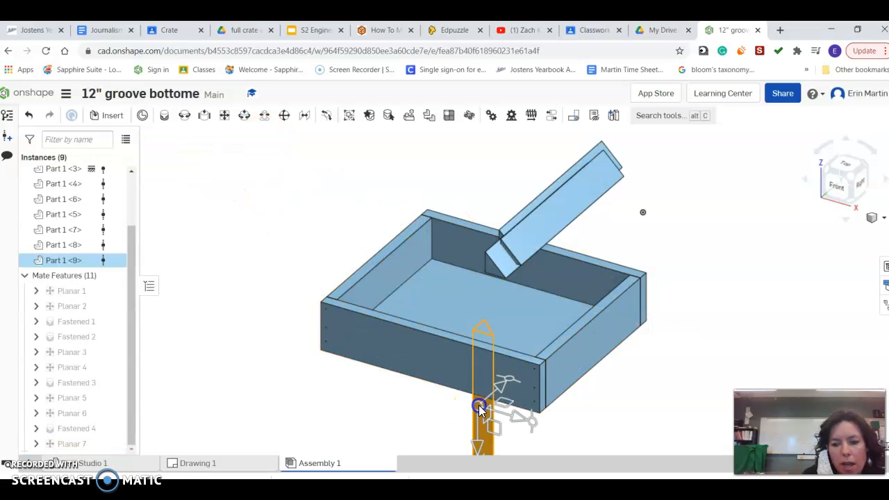
scroll(410, 309, down, 5)
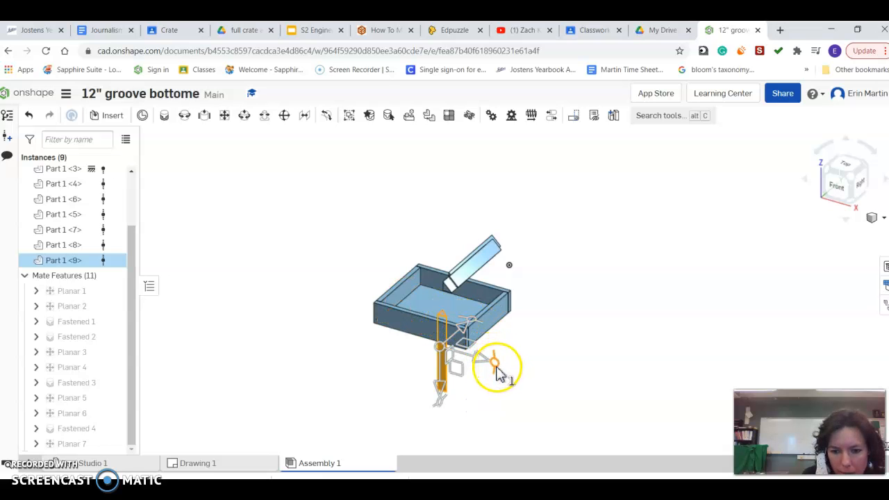
drag(496, 369, 317, 336)
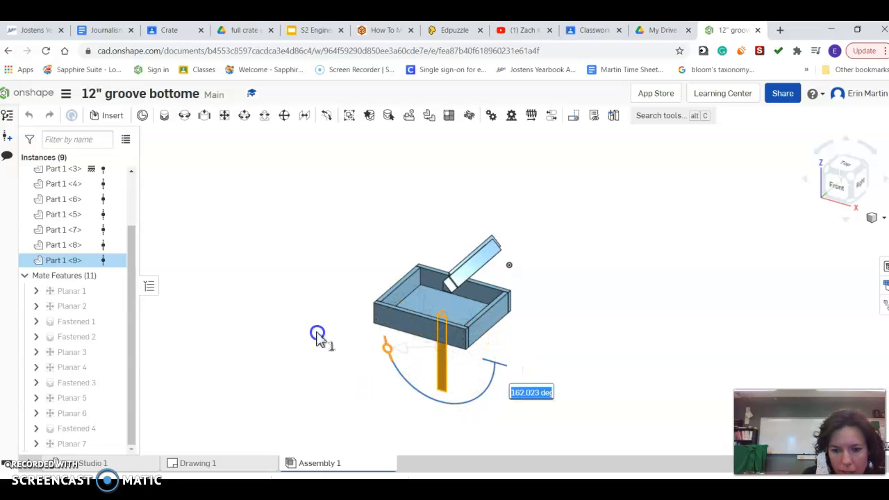
drag(316, 299, 317, 300)
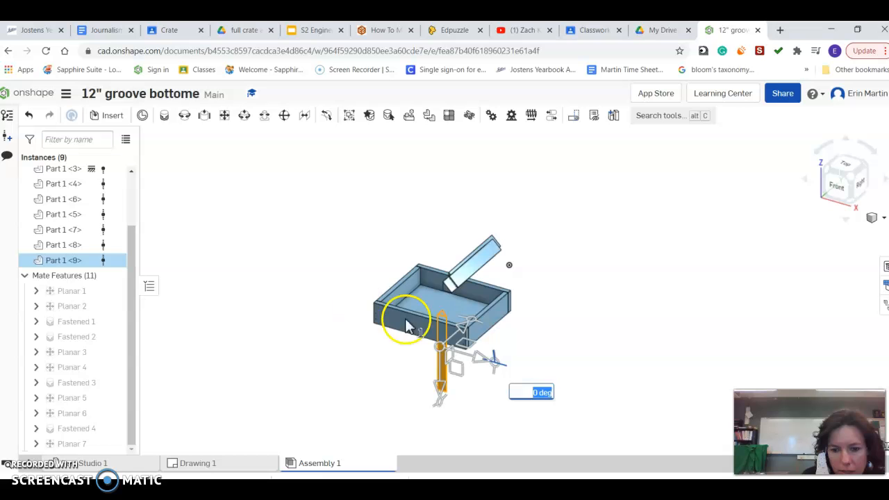
click(435, 408)
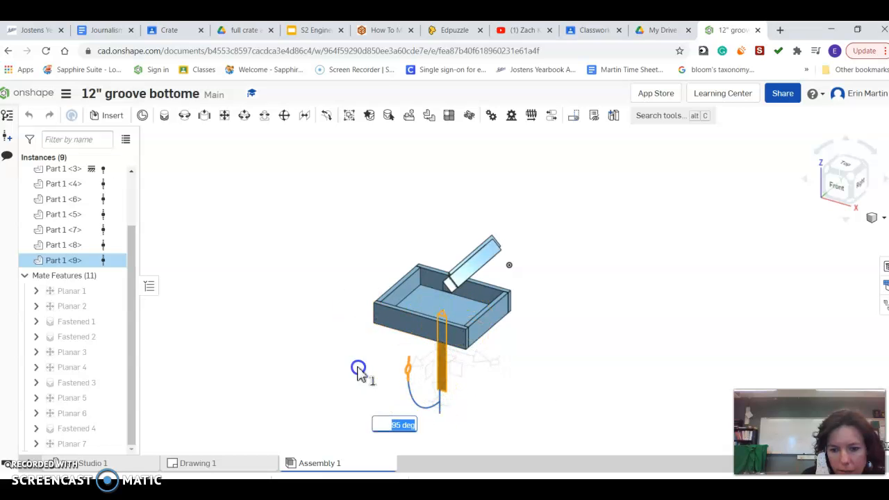
click(514, 232)
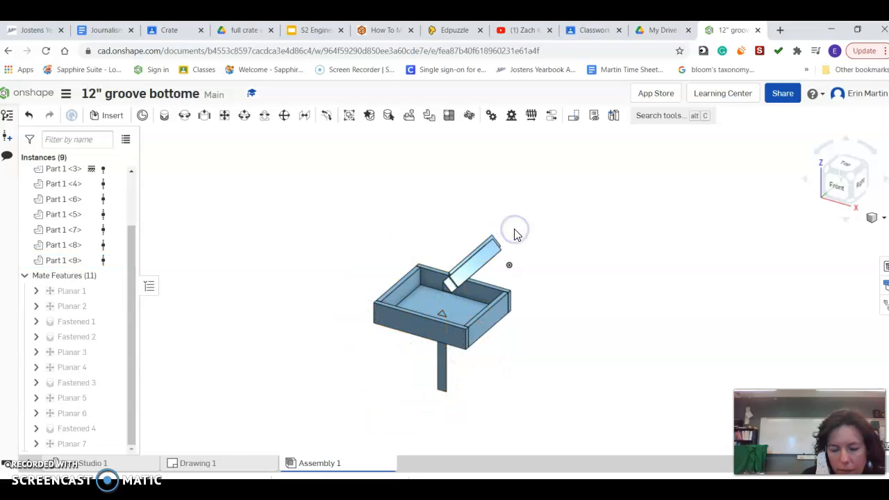
Delete the stile's planar mate, then undo back to the state before the mate was made
right_click(70, 443)
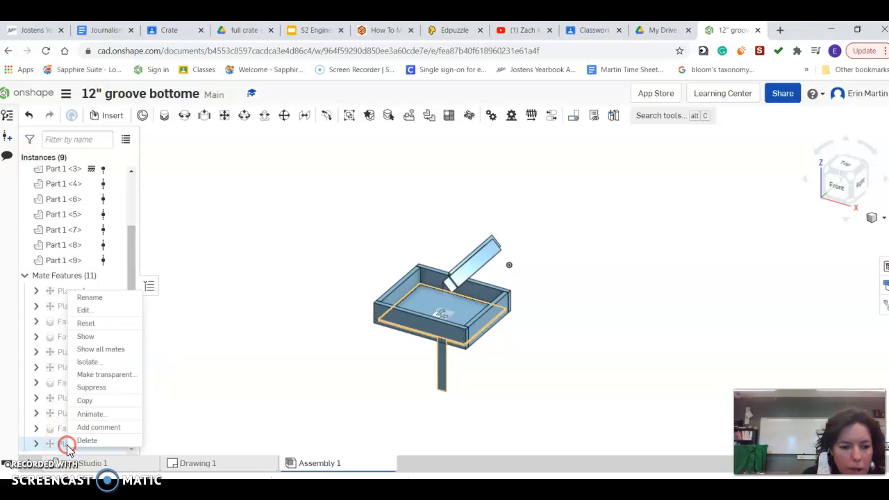
click(75, 443)
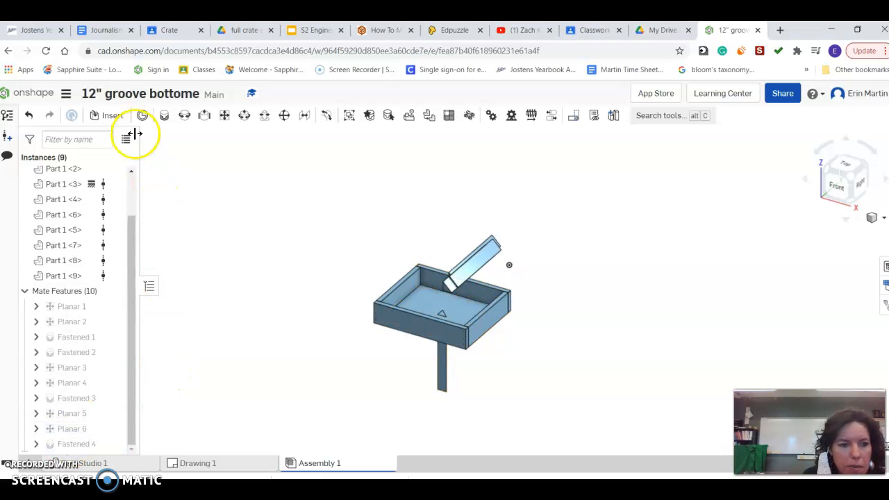
click(30, 118)
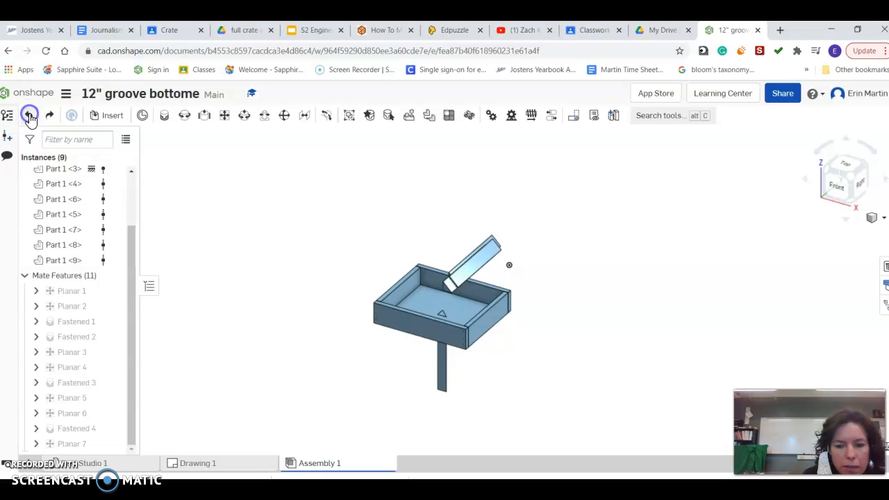
click(30, 118)
Rotate the separated stile 90 degrees so it stands upright beside the crate
click(385, 261)
drag(425, 237, 376, 198)
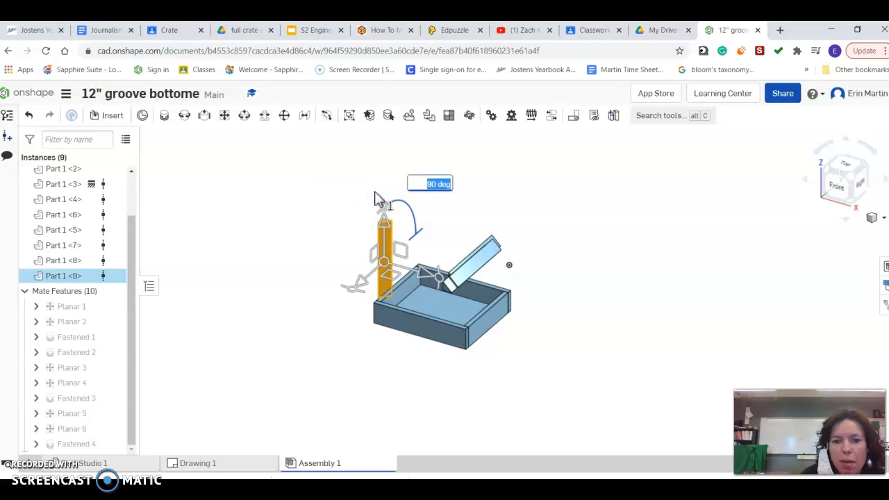
click(224, 218)
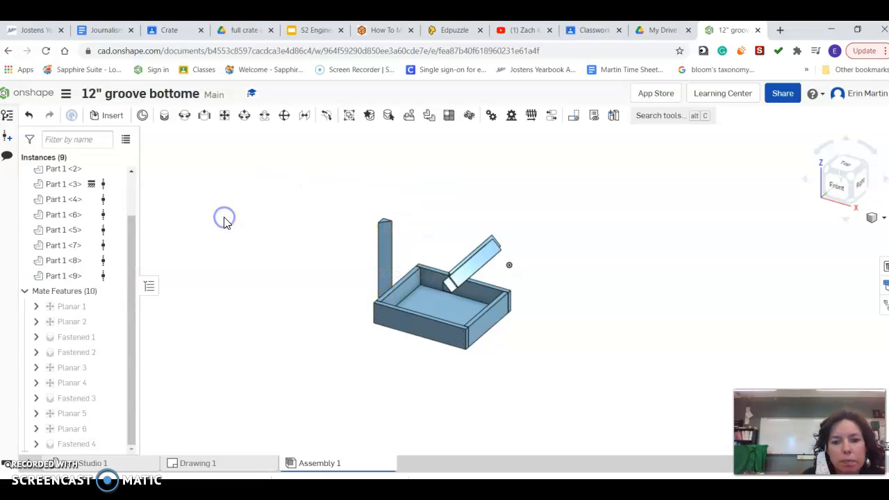
Add a planar mate between the crate floor's face and the lower triangular end of the upright stile
click(226, 122)
scroll(412, 218, up, 3)
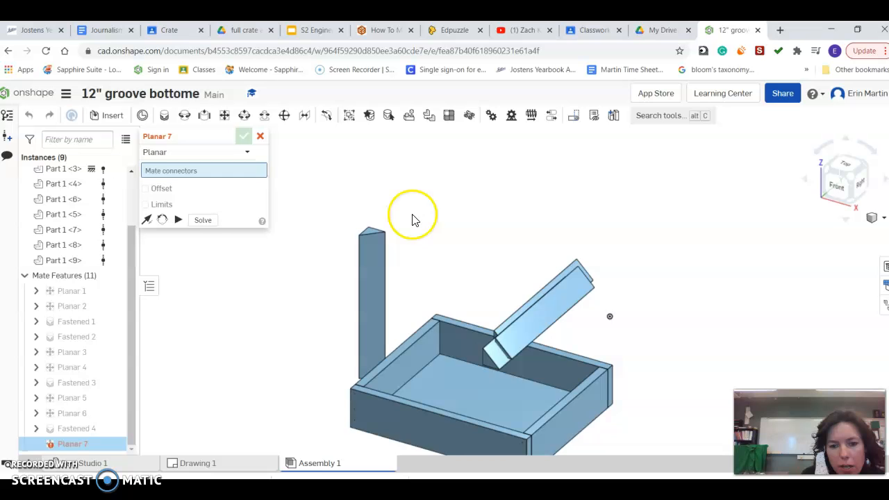
click(466, 388)
scroll(447, 268, down, 3)
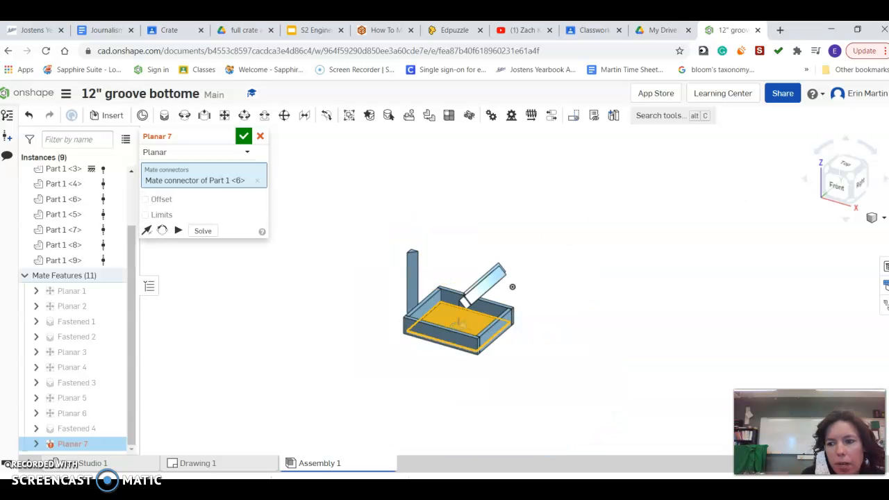
click(846, 140)
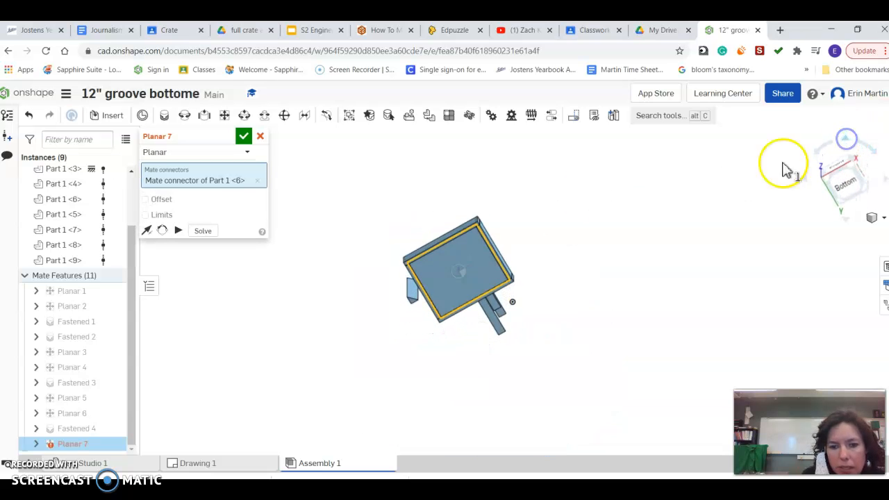
scroll(495, 271, up, 3)
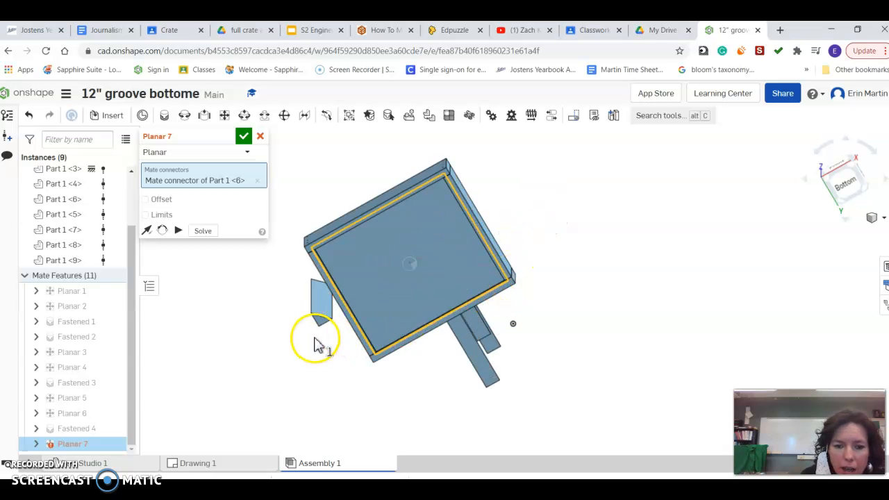
scroll(316, 344, up, 3)
click(324, 295)
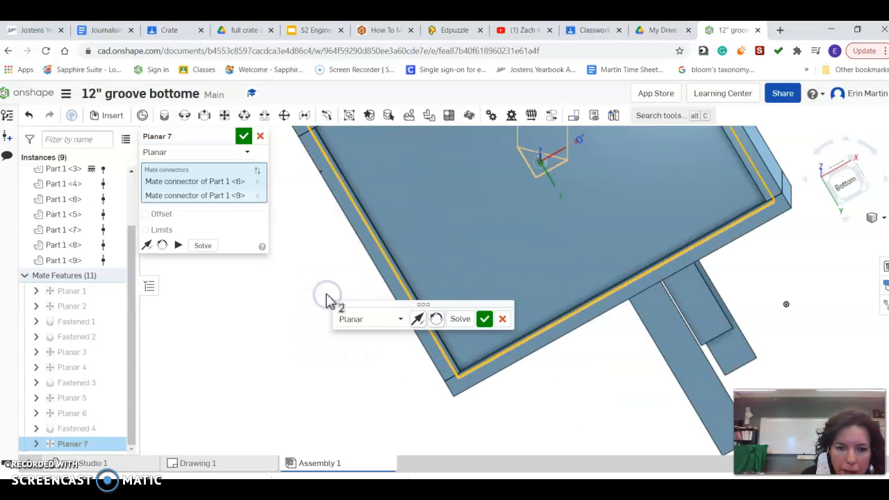
click(484, 319)
click(260, 137)
Select the loose stiles together and move them clear of the crate, leaving the mated upright stile in place
click(873, 218)
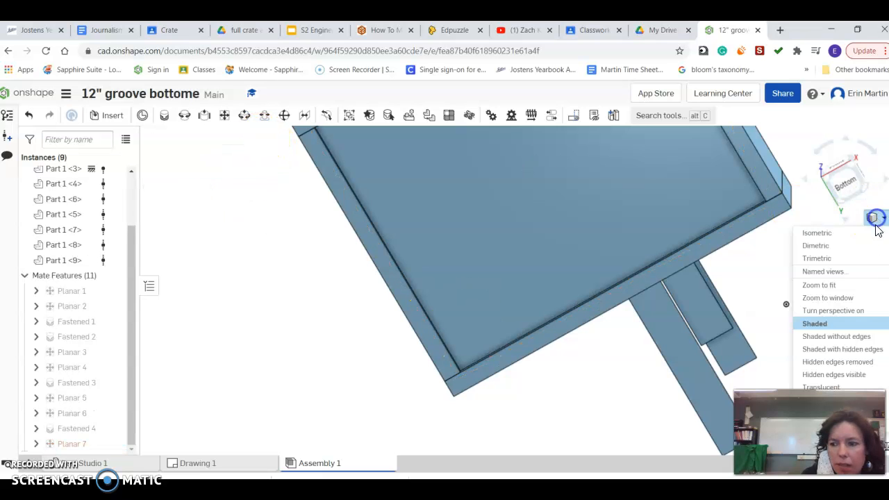
click(876, 233)
click(578, 249)
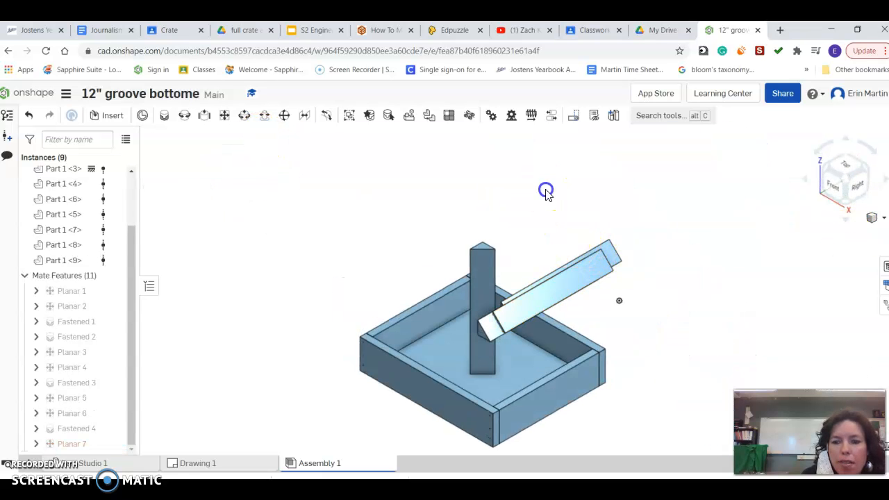
drag(645, 287, 567, 209)
drag(585, 271, 715, 194)
click(581, 276)
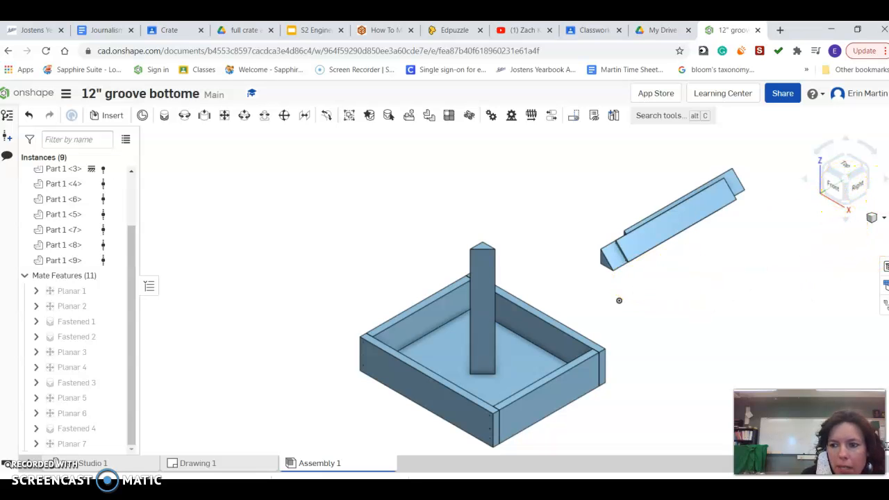
Start a fastened mate and pick the lower end of the short side board's inner face at the rear crate corner
click(884, 184)
click(884, 183)
drag(884, 184, 843, 221)
click(844, 221)
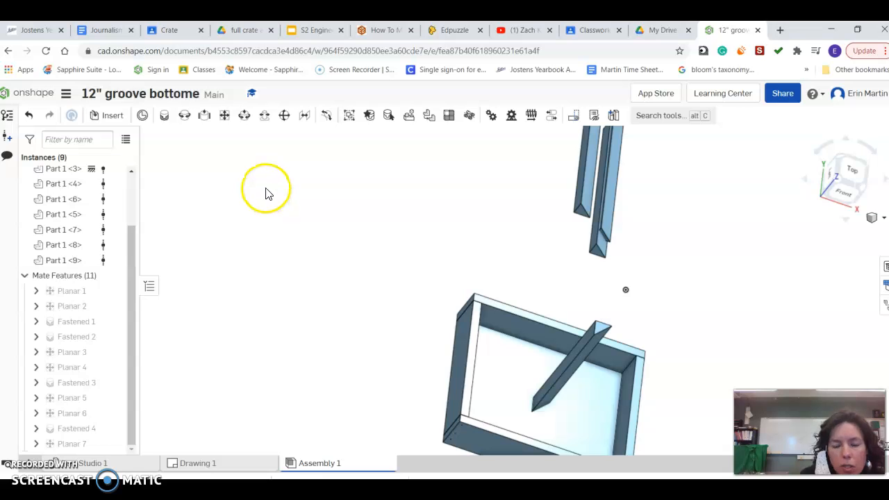
click(167, 120)
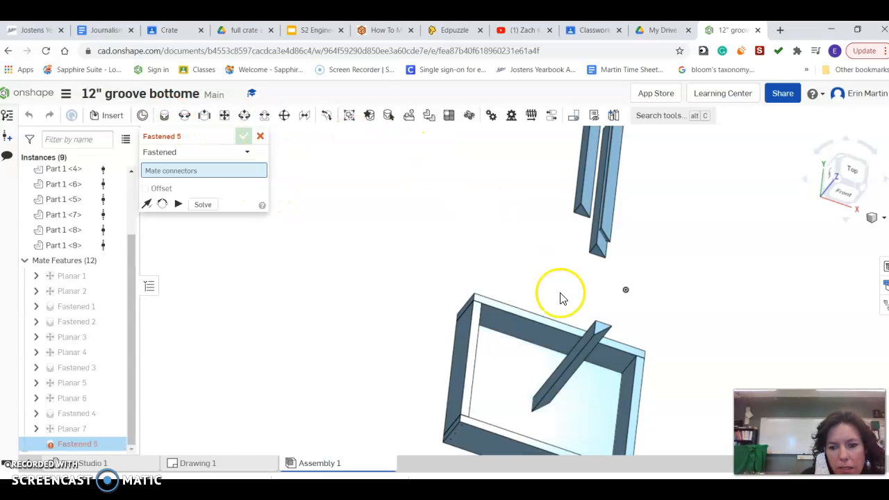
right_drag(804, 181, 687, 234)
click(848, 143)
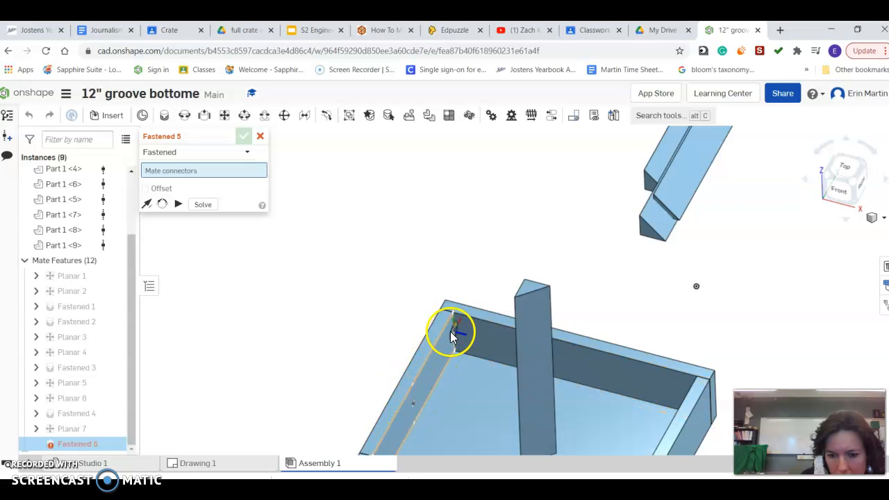
click(455, 350)
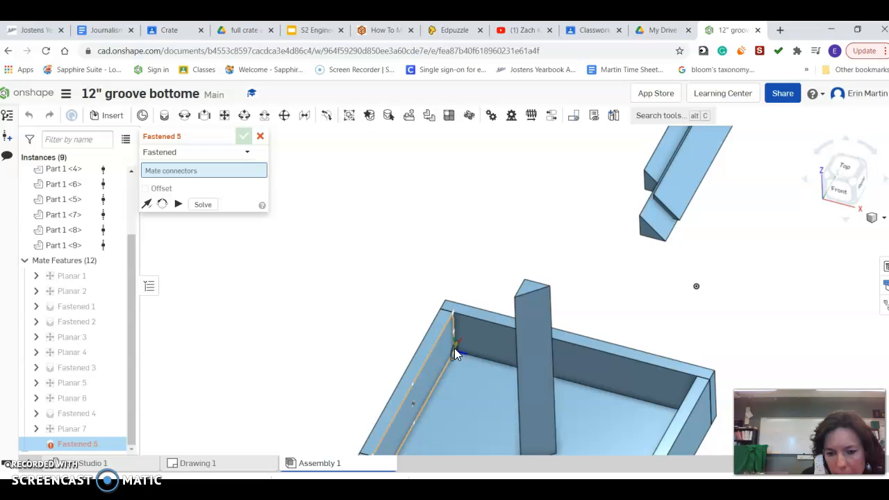
click(455, 351)
Complete the fastened mate with the matching lower corner of the upright stile, solve it and leave the mate command
drag(885, 184, 636, 298)
scroll(636, 286, up, 1)
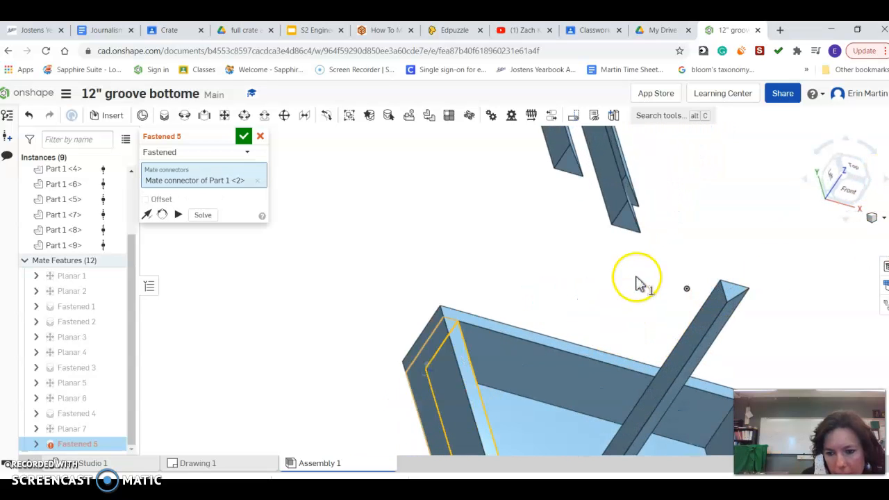
scroll(637, 283, down, 3)
scroll(607, 379, up, 2)
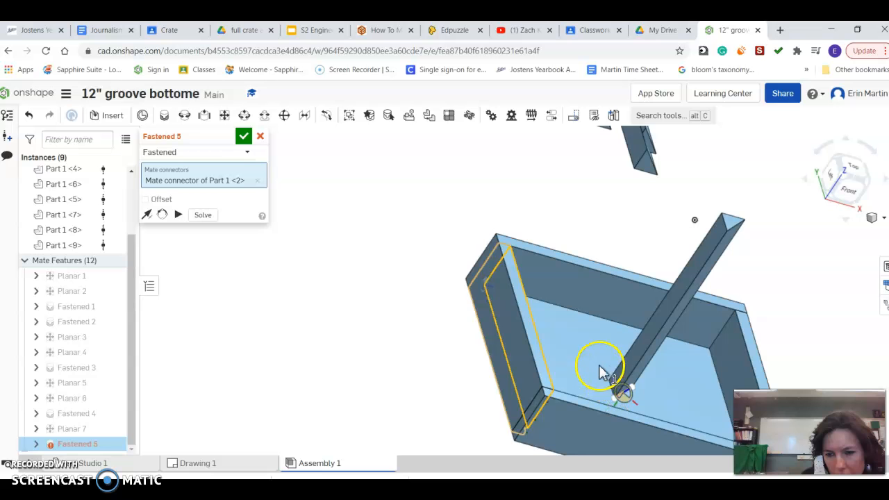
scroll(607, 375, up, 3)
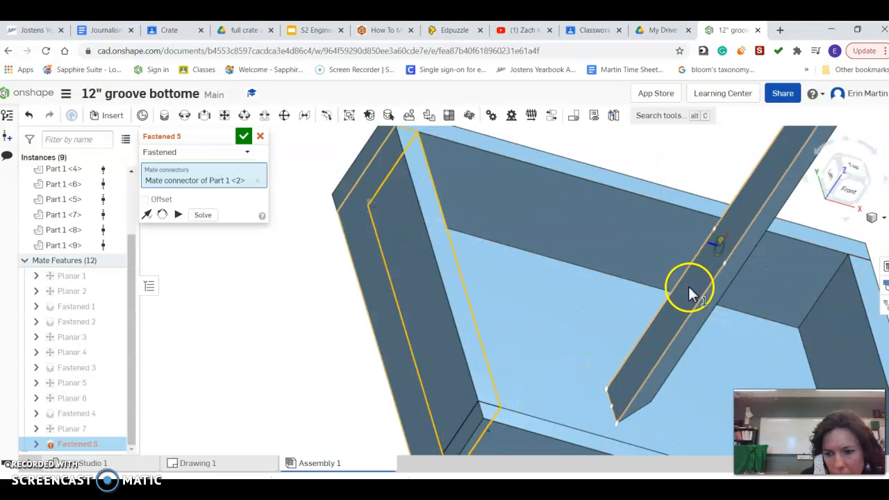
click(609, 394)
click(740, 371)
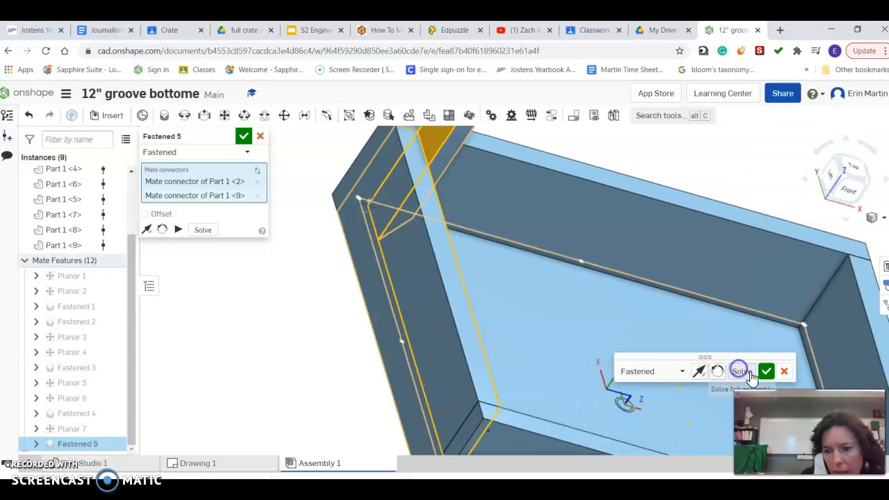
click(766, 371)
scroll(635, 262, down, 2)
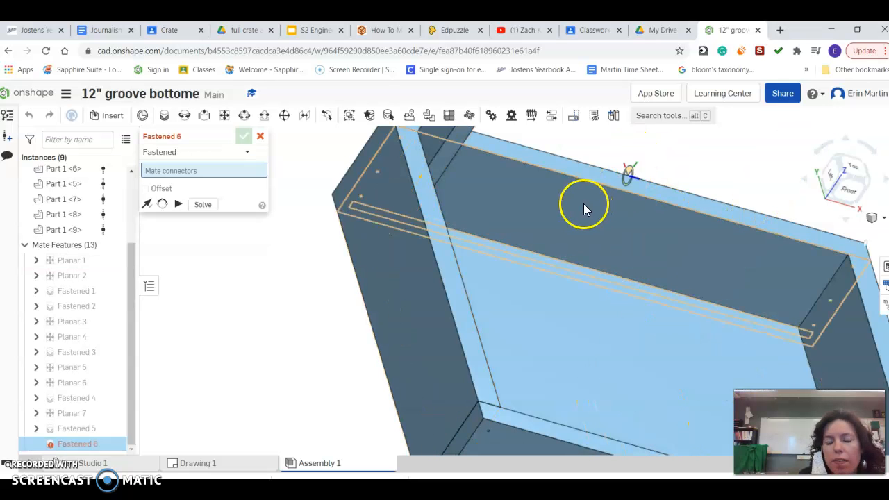
scroll(583, 203, up, 2)
scroll(583, 203, down, 5)
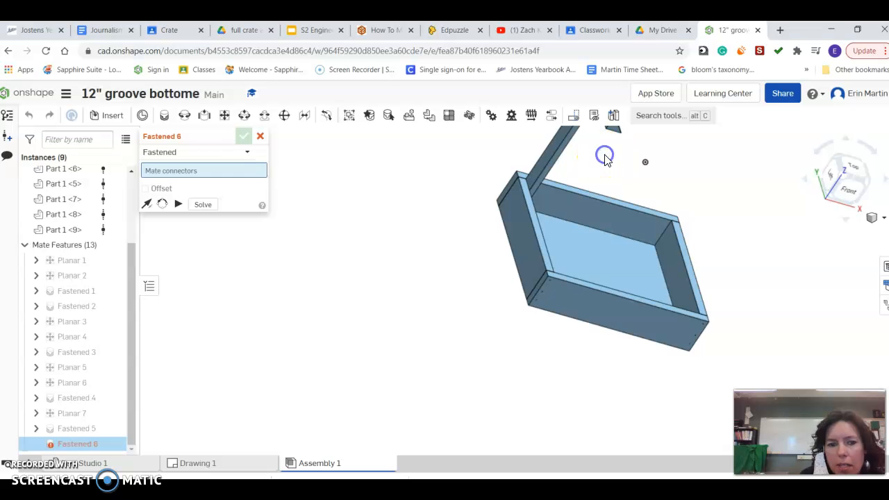
click(260, 136)
Examine how the fastened stile sits against the side boards and floor in the crate's rear corner
click(802, 184)
scroll(740, 204, up, 3)
click(676, 201)
click(290, 174)
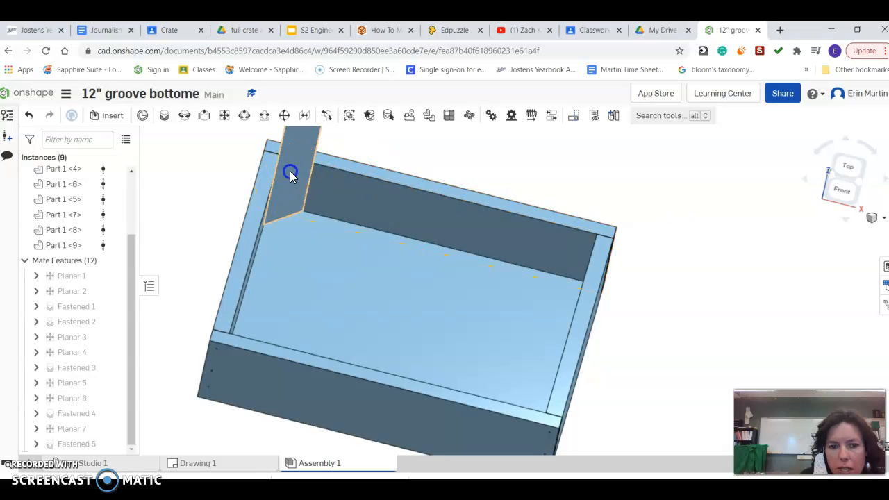
click(332, 177)
scroll(420, 205, up, 3)
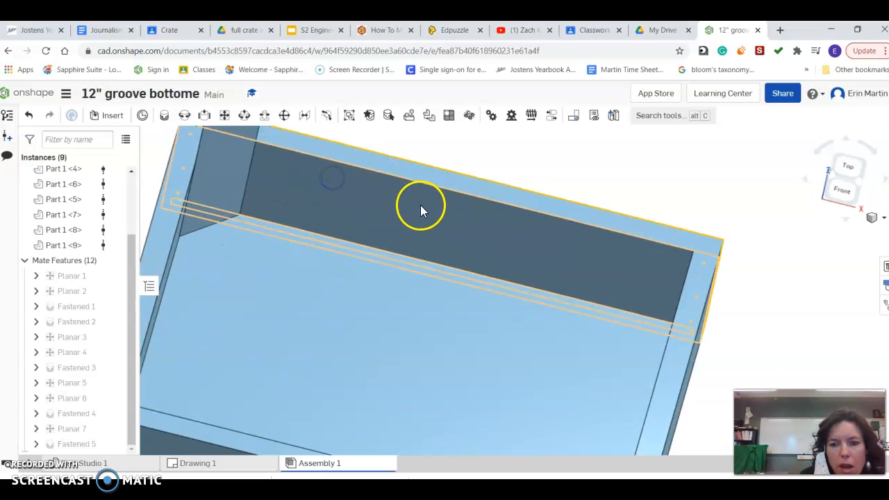
scroll(420, 205, down, 8)
scroll(459, 143, up, 3)
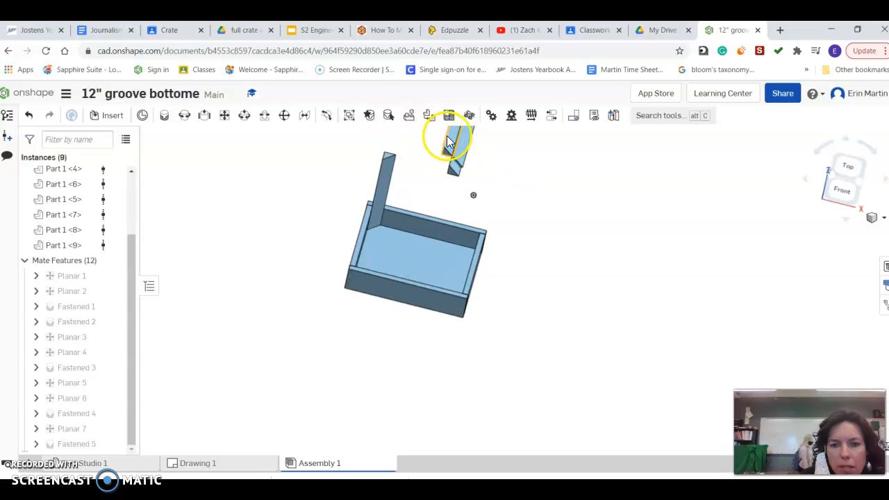
Separate one stile from the loose group and rotate it 90 degrees so it stands upright
drag(467, 159, 563, 252)
click(870, 221)
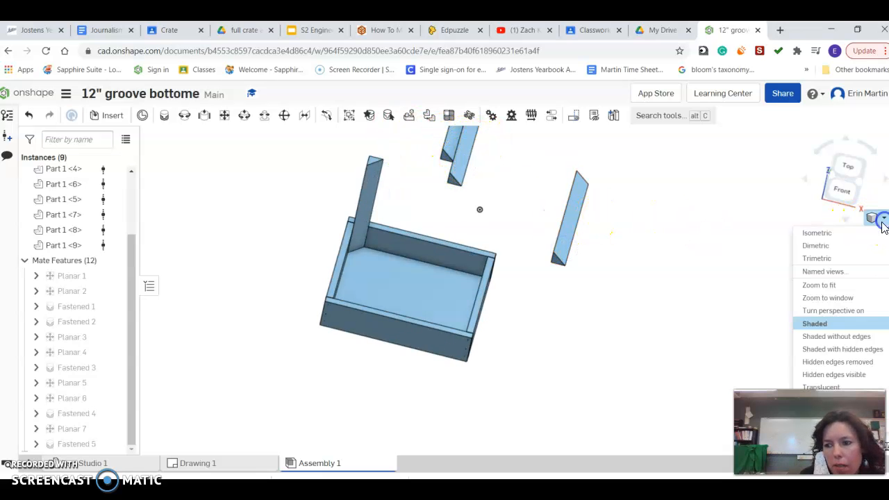
click(861, 233)
click(649, 346)
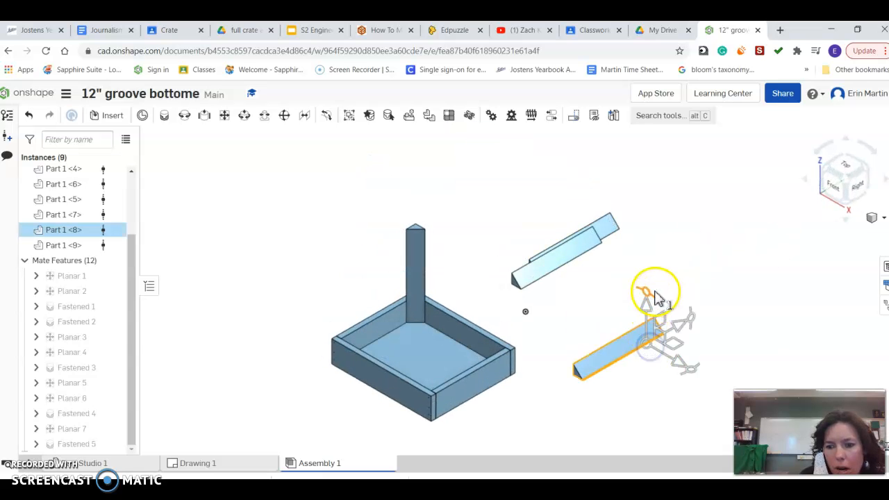
drag(690, 311, 629, 285)
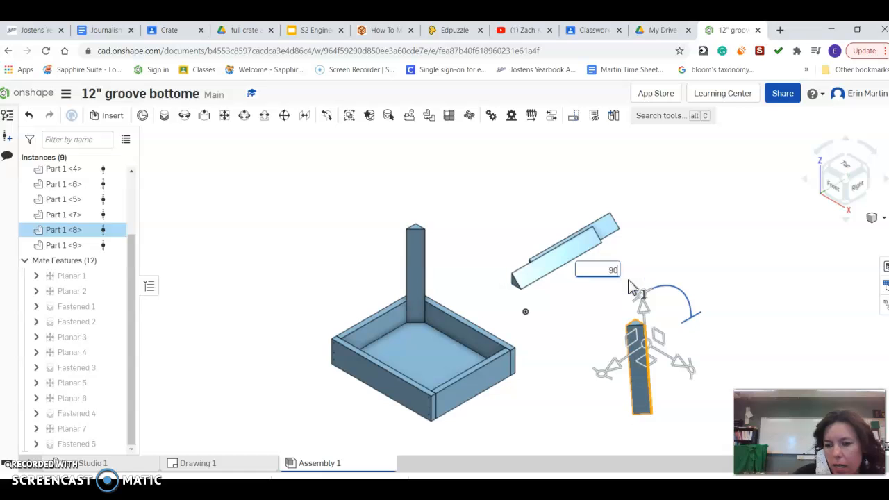
key(Return)
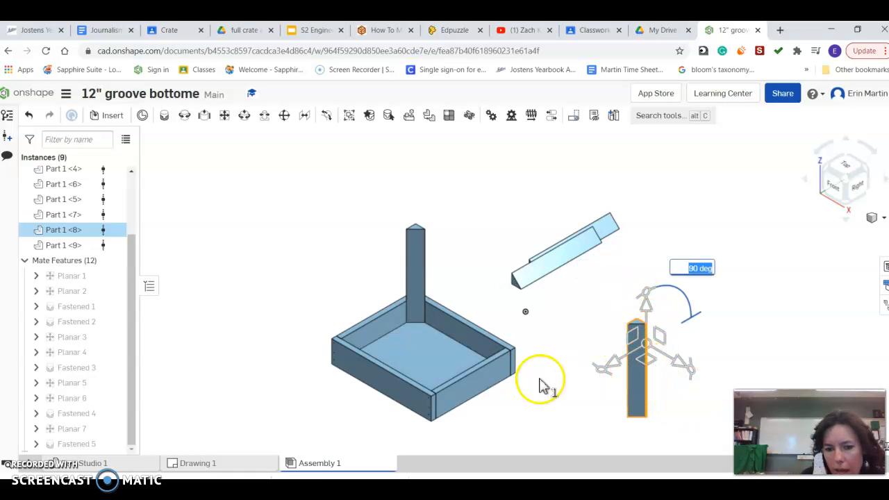
Turn the upright stile another 90 degrees about its vertical axis and move it above and beside the crate
click(615, 376)
drag(657, 380, 701, 378)
key(BackSpace)
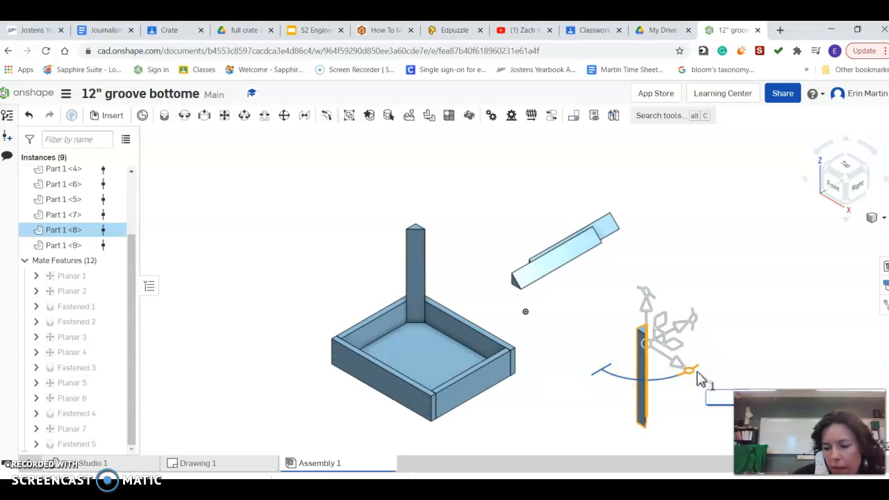
text(90)
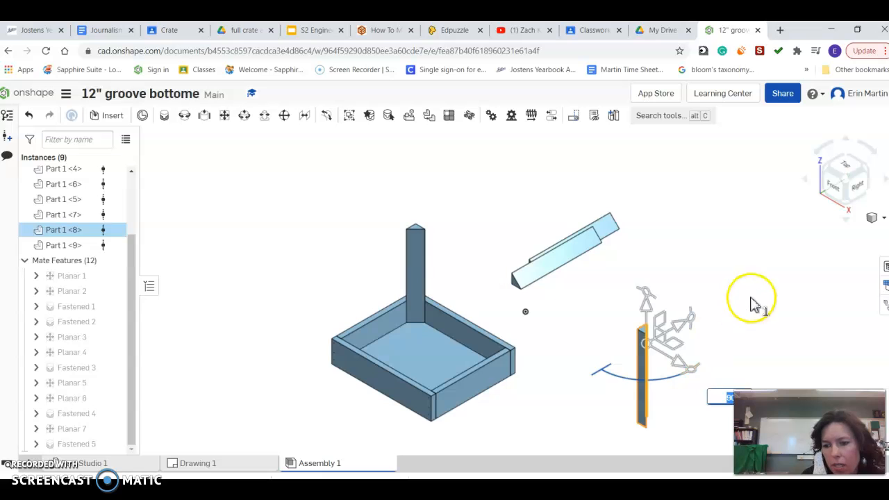
click(756, 305)
drag(640, 393, 394, 349)
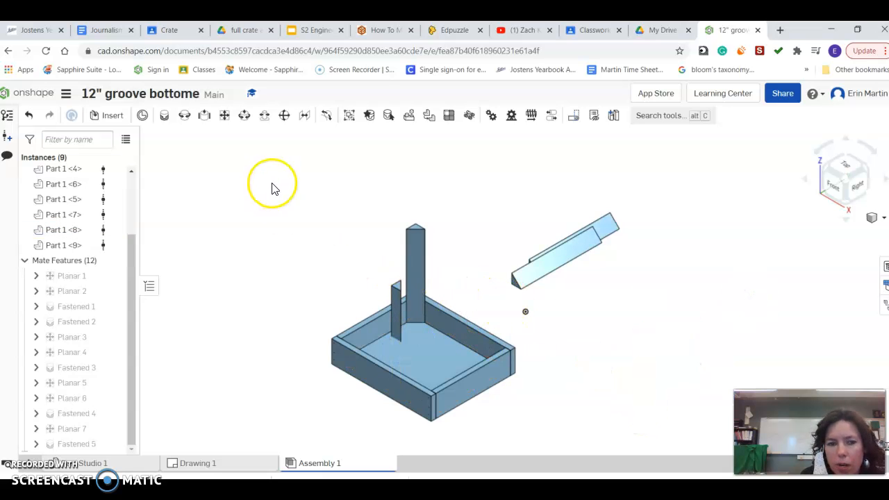
drag(389, 284, 375, 204)
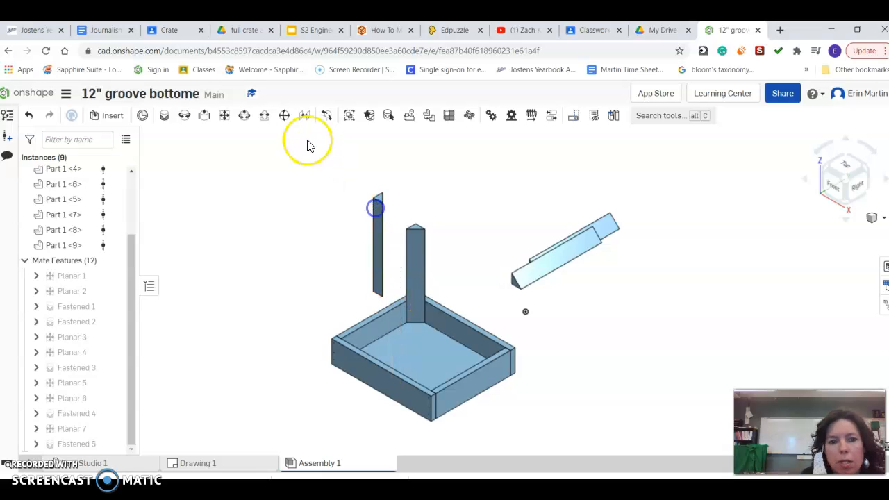
Add a planar mate between the crate floor's face and the lower triangular end of the second upright stile
click(224, 119)
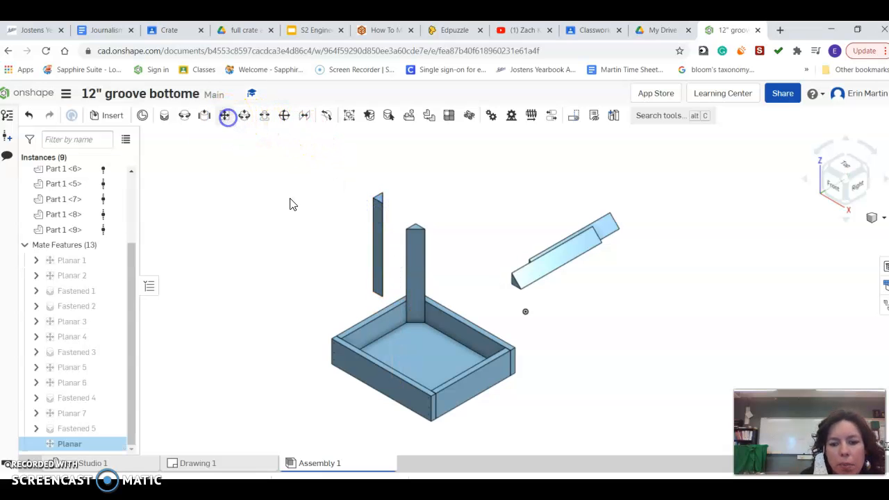
click(417, 342)
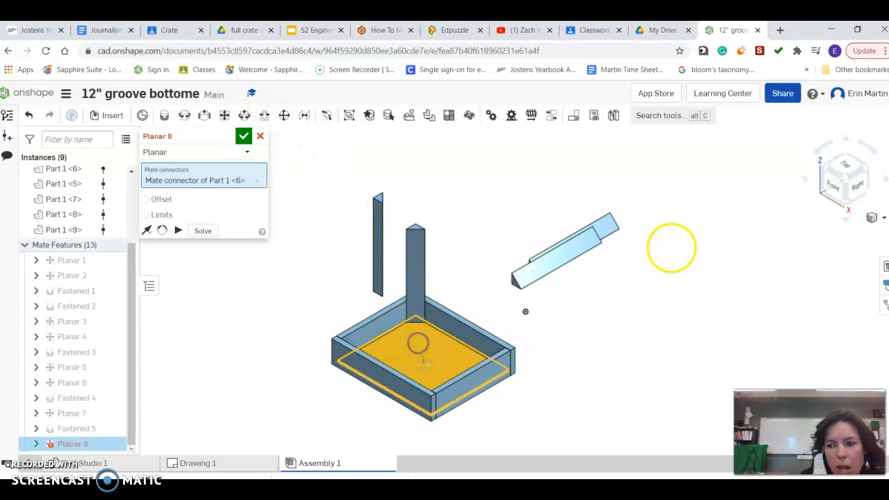
click(846, 142)
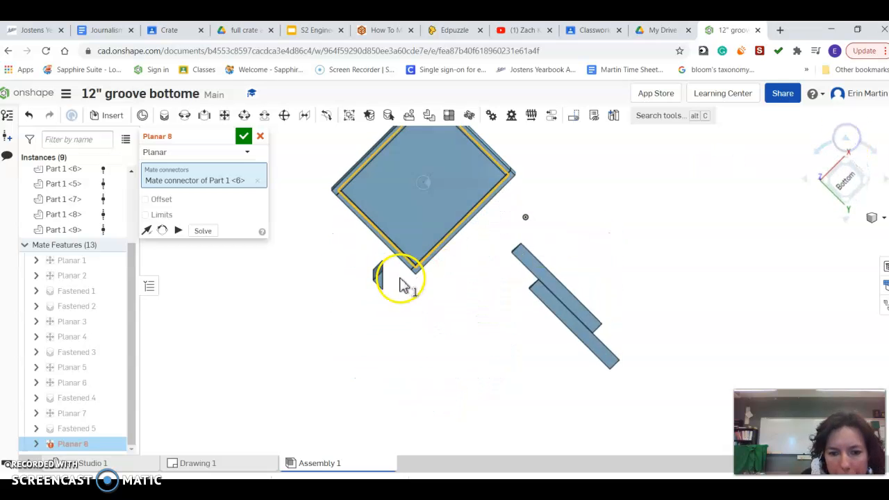
scroll(396, 285, up, 3)
click(354, 284)
click(490, 308)
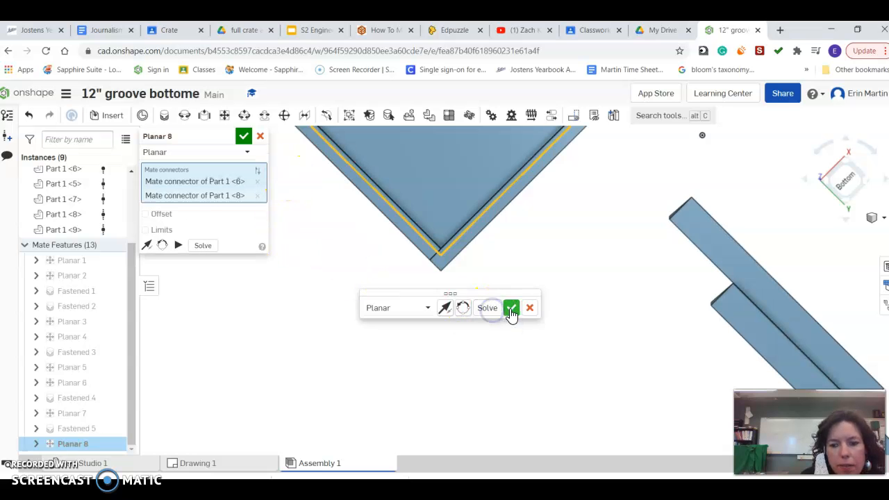
click(511, 309)
click(258, 136)
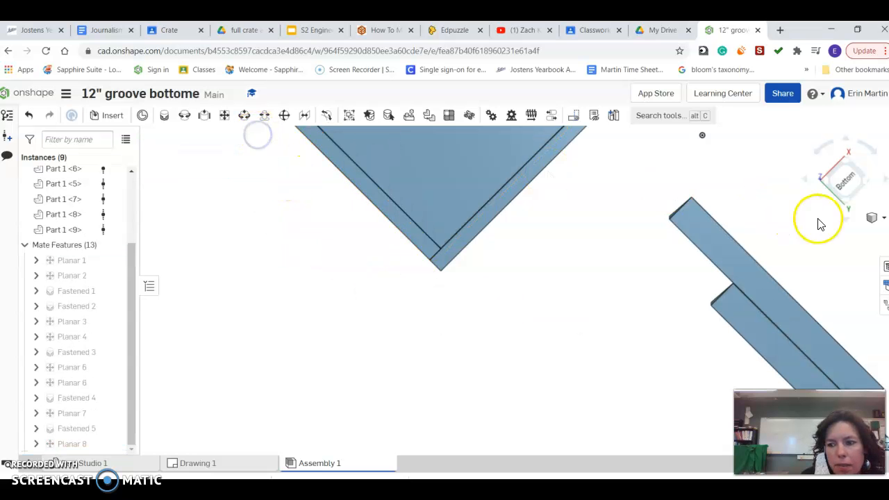
Begin a fastened mate with the inner end corner of the crate's side board at the front-left corner as its first connector
click(876, 218)
click(820, 177)
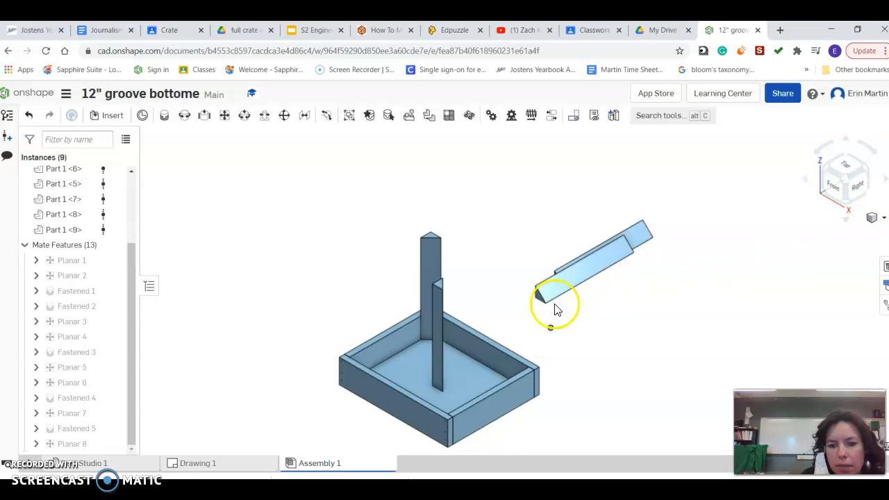
scroll(492, 354, up, 3)
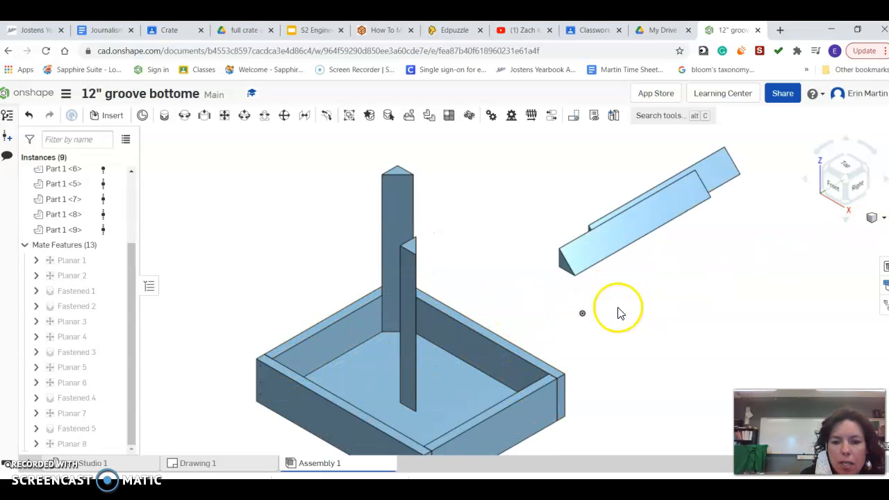
click(164, 118)
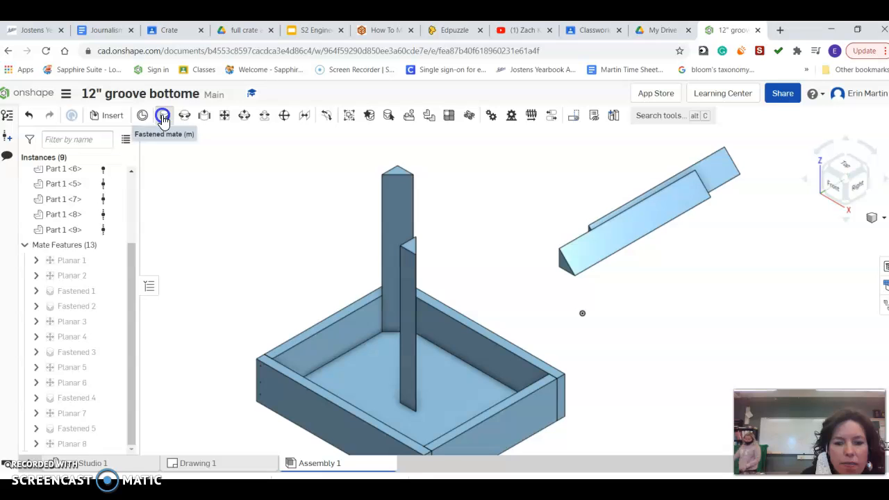
click(804, 180)
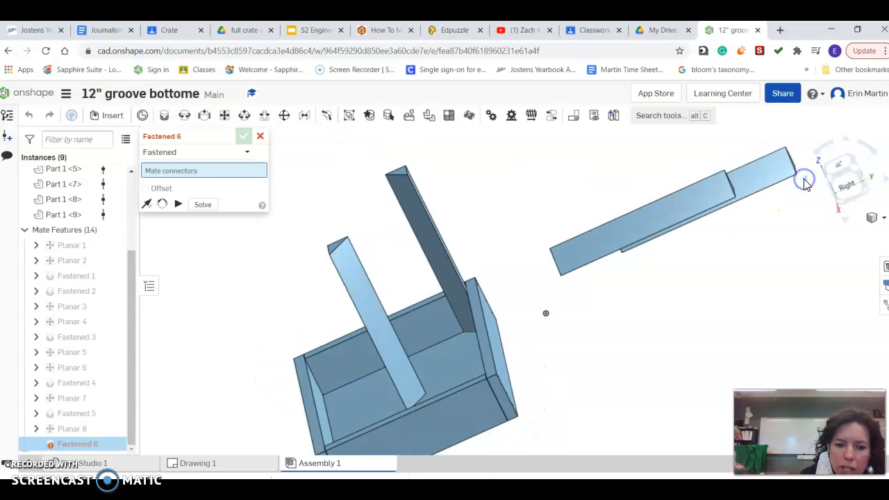
click(846, 223)
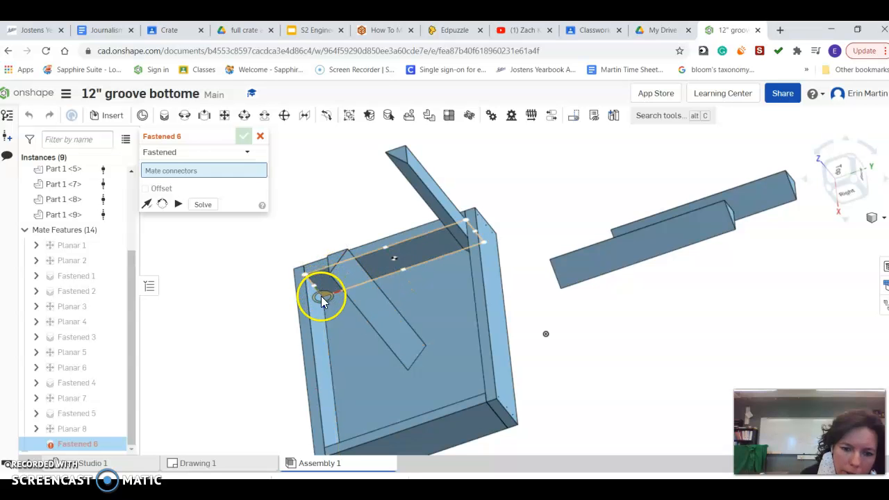
scroll(332, 284, up, 5)
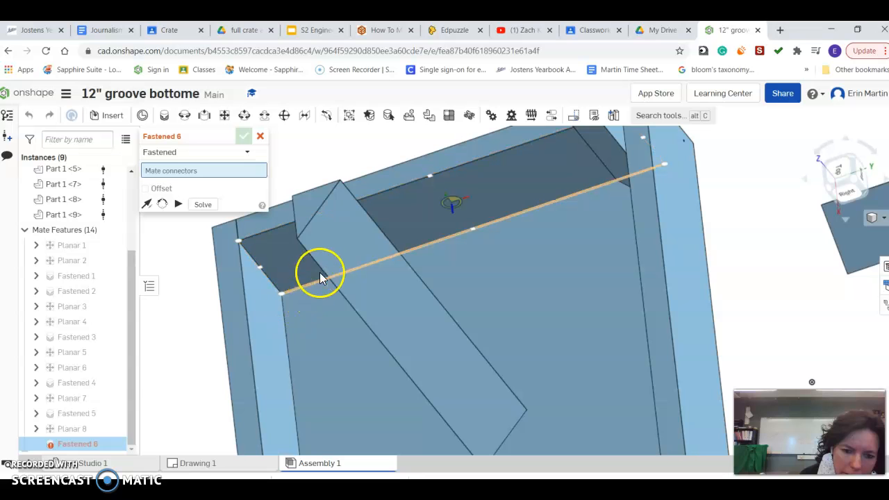
click(281, 295)
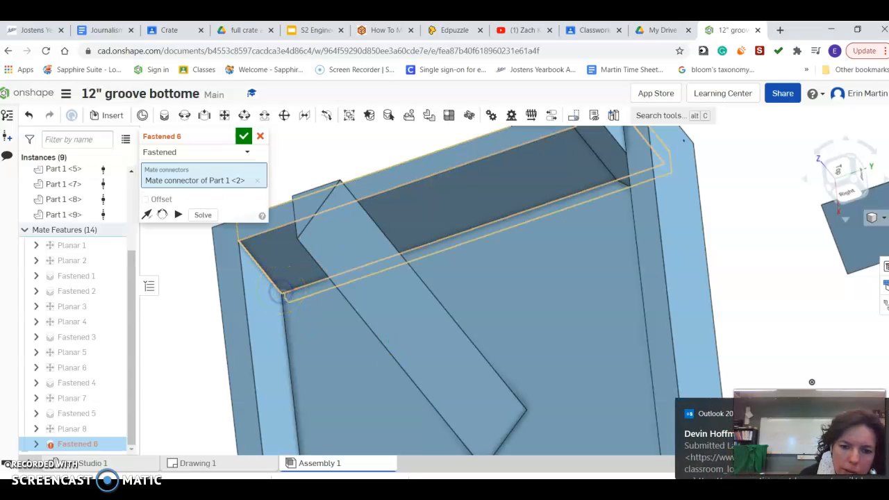
Try to complete the fastened mate by adding the upright stile's lower corner as a connector
click(884, 184)
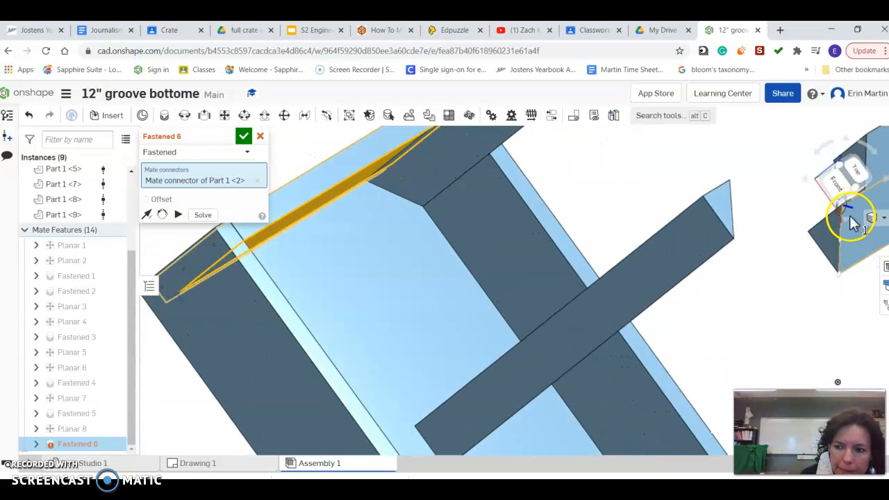
click(845, 221)
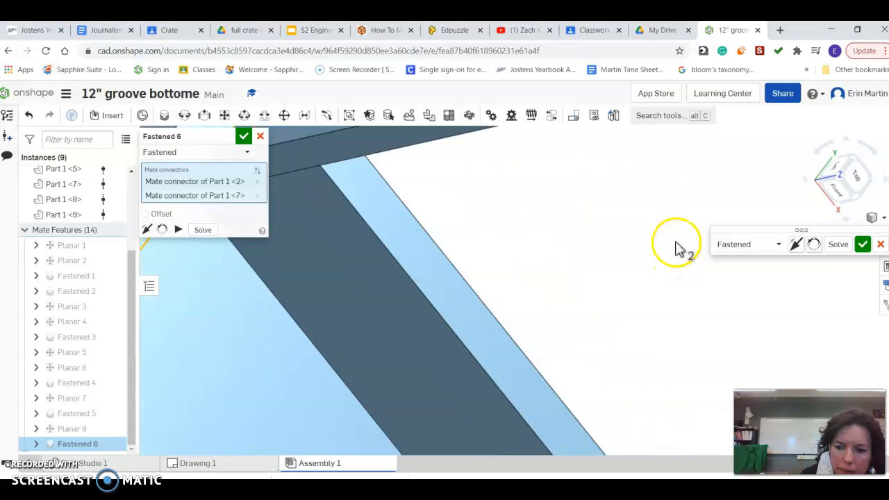
scroll(634, 345, up, 3)
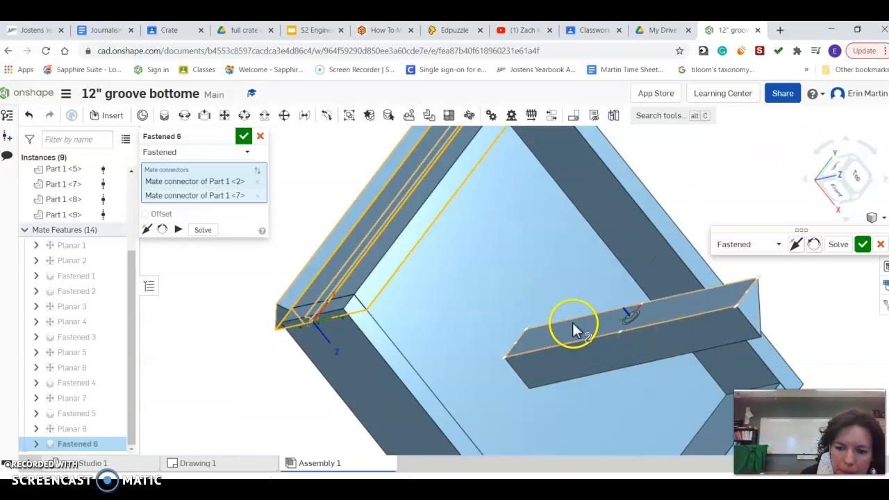
click(502, 356)
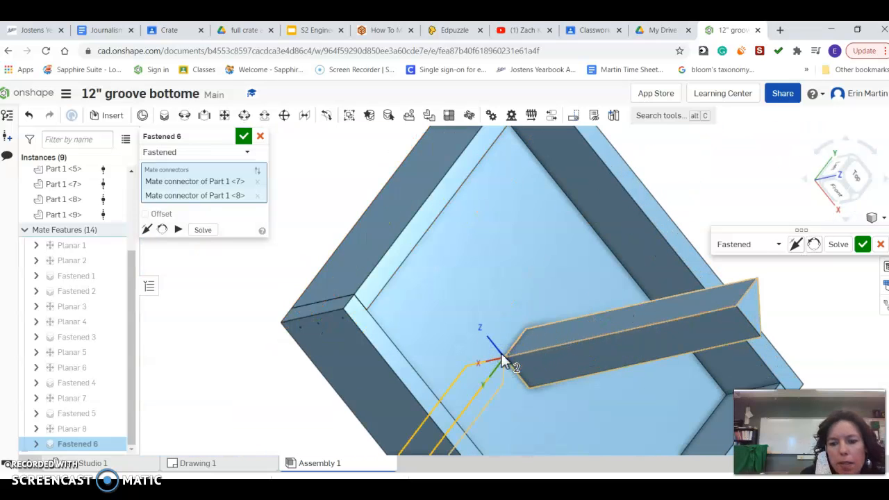
click(835, 246)
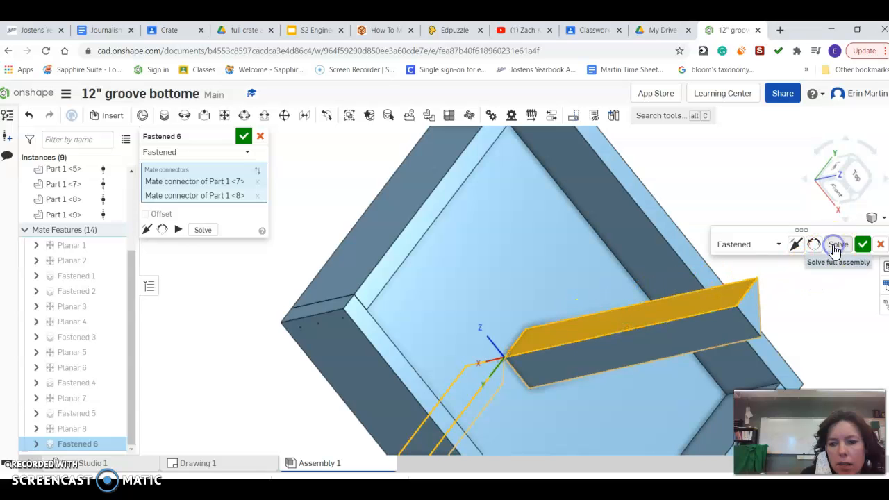
click(862, 244)
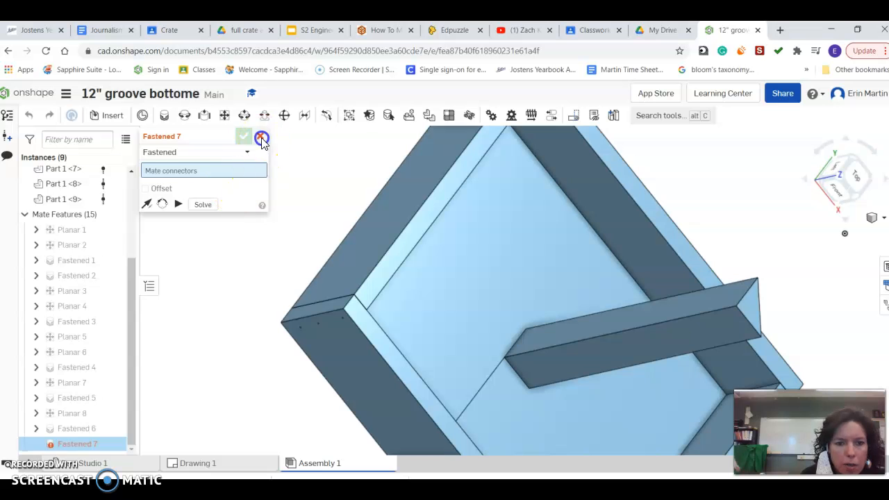
click(261, 139)
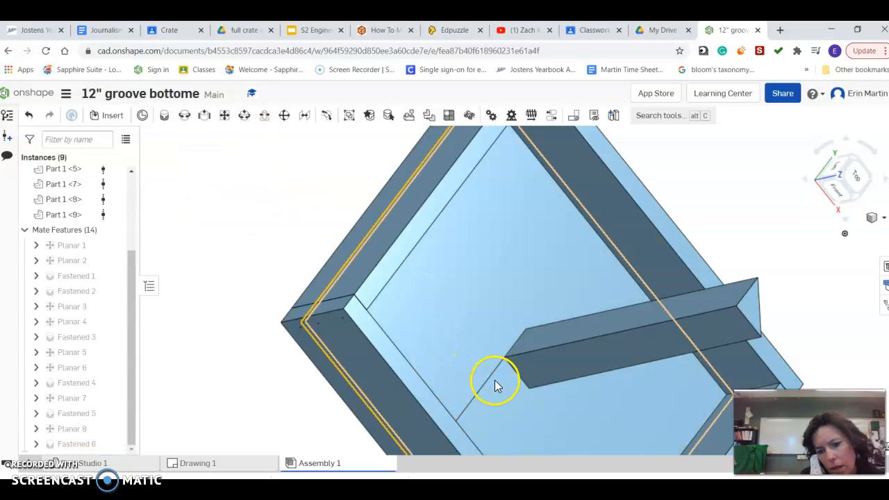
Undo the last fastened mate and check which parts the planar mate Planar 8 joins
scroll(458, 352, down, 3)
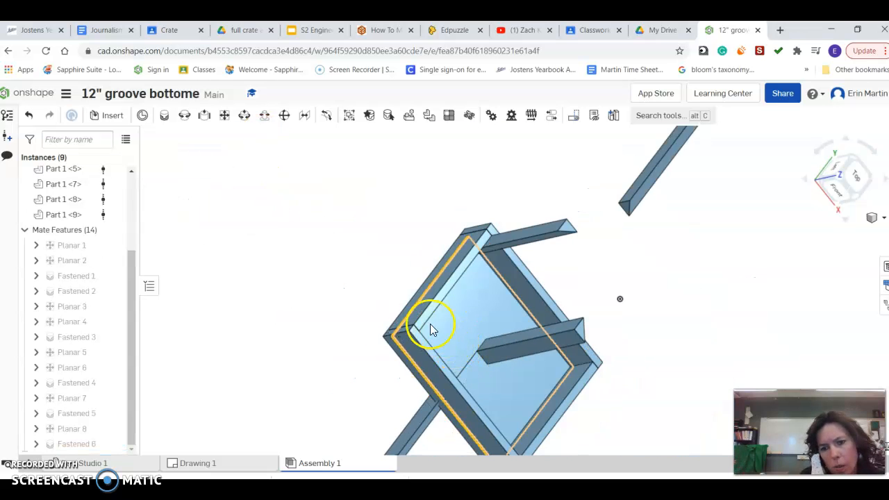
scroll(424, 320, down, 2)
scroll(421, 324, up, 1)
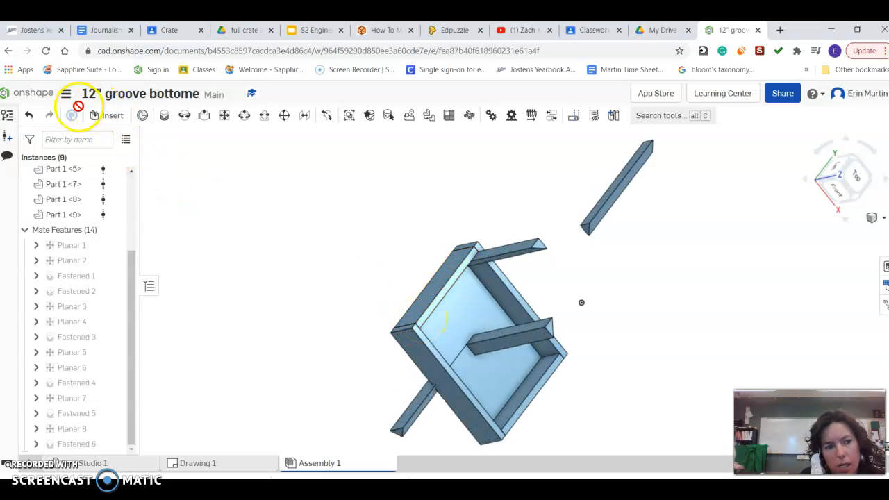
click(31, 116)
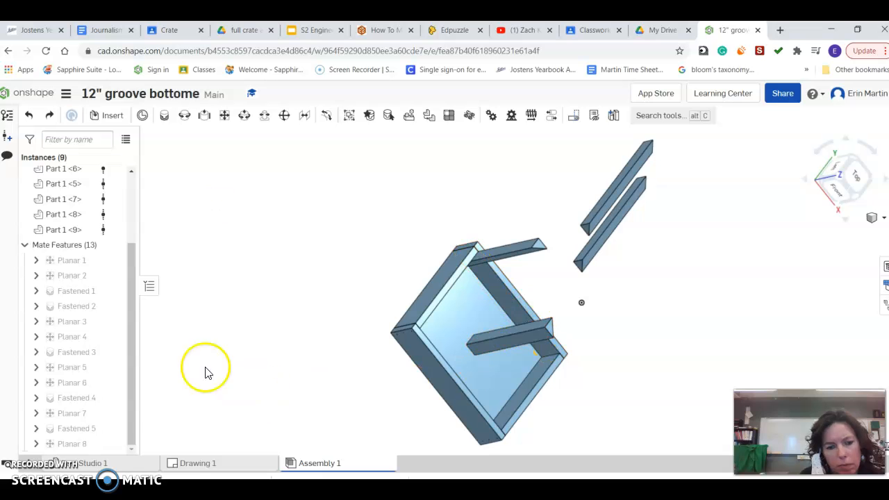
click(91, 447)
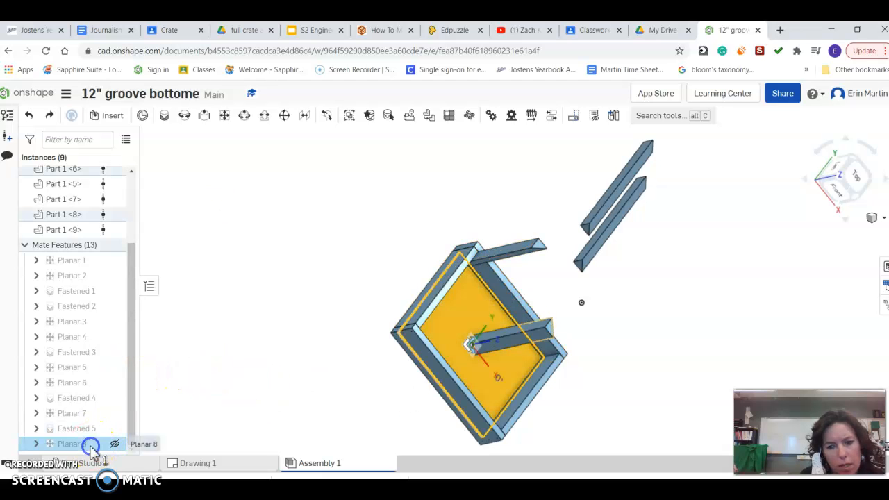
click(280, 341)
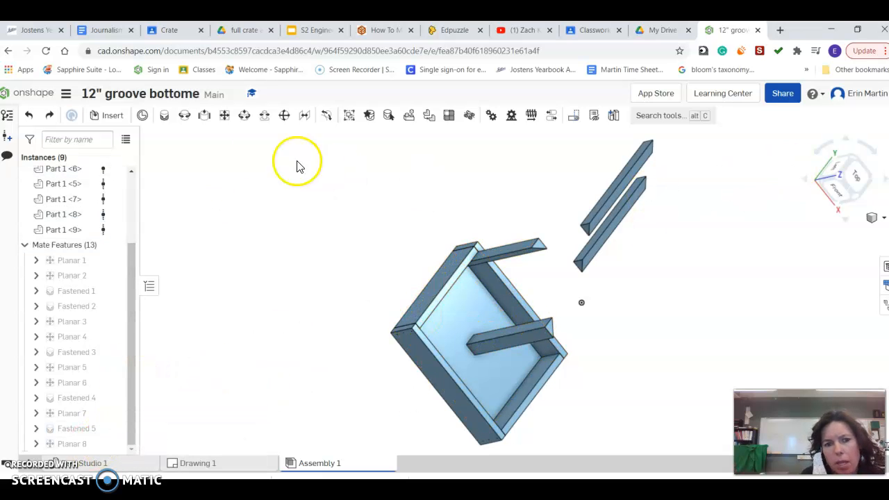
Fasten the lower corner of the second upright stile to the side board's end in the crate's front-left inner corner
click(165, 116)
scroll(486, 292, up, 4)
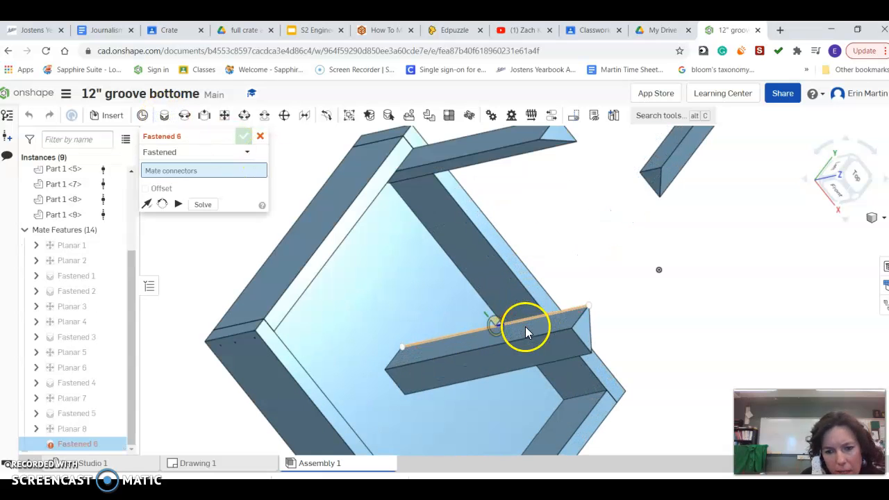
click(389, 375)
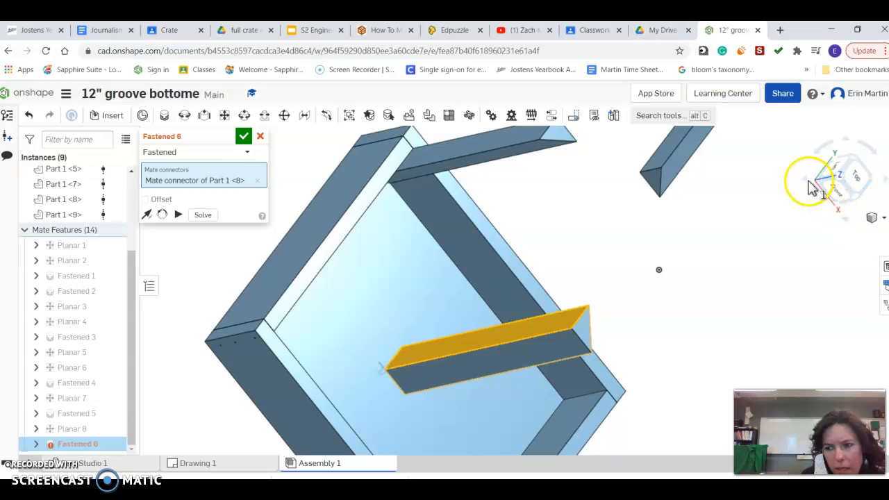
click(804, 182)
scroll(327, 323, up, 5)
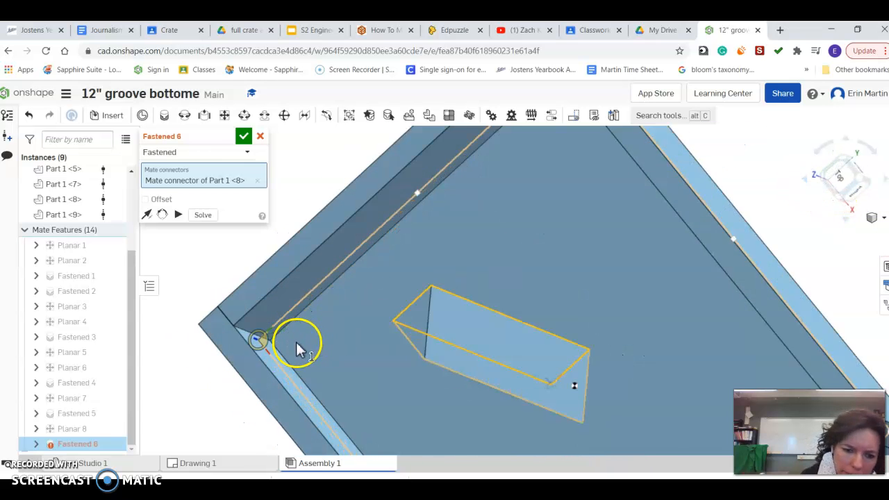
click(255, 345)
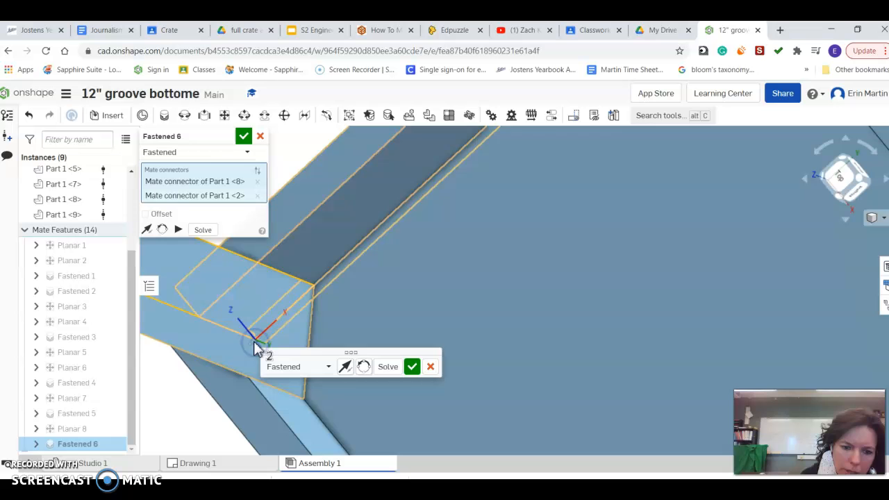
click(413, 367)
scroll(417, 327, down, 5)
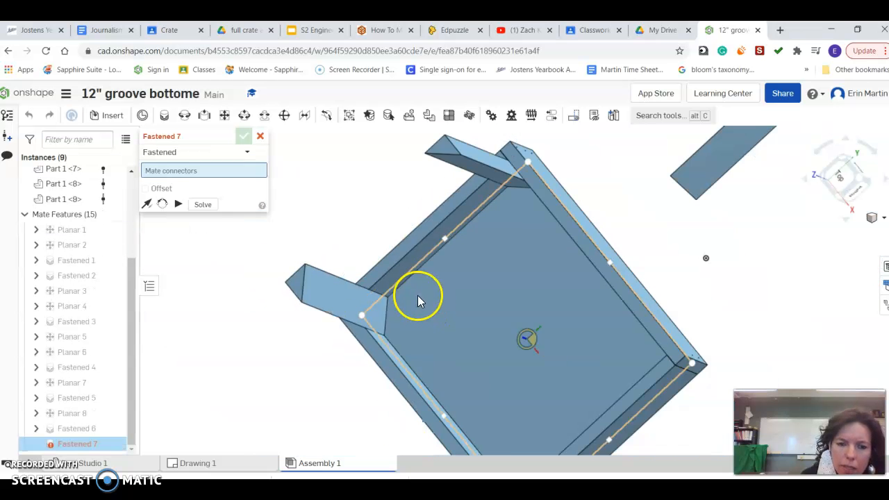
click(260, 135)
click(874, 219)
click(826, 177)
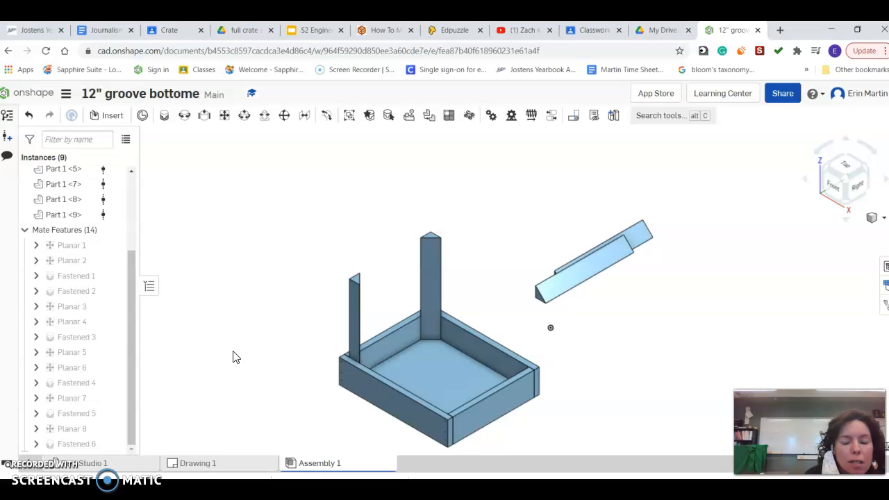
scroll(233, 357, down, 3)
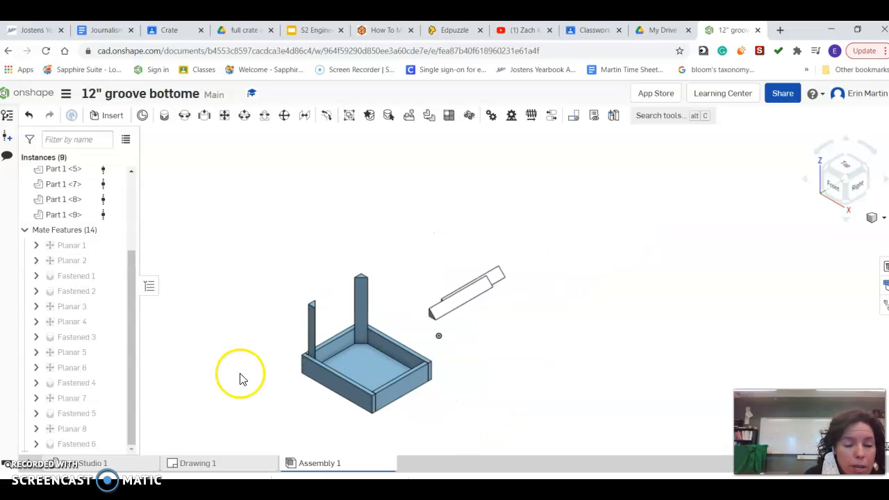